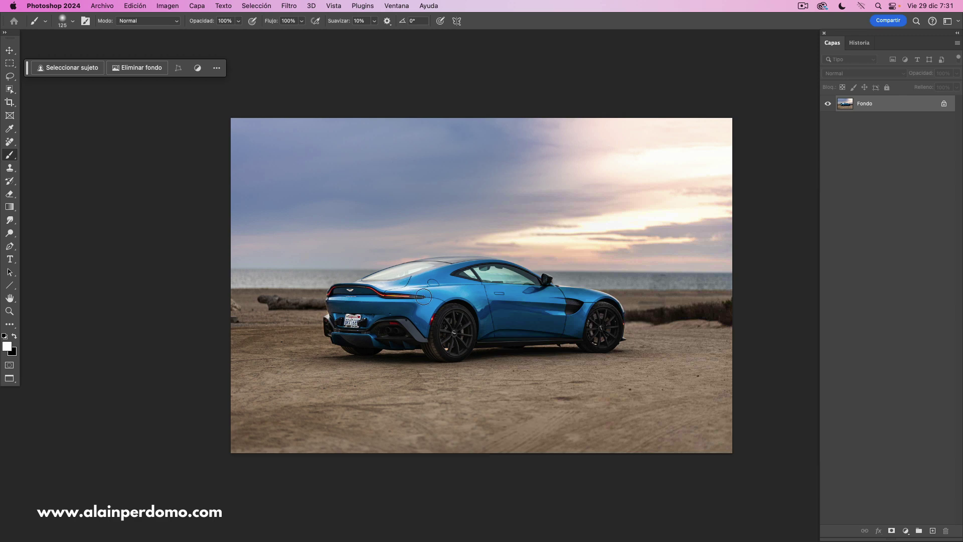
Step: Duplicate the Fondo beach photo onto a new layer, Capa 1, above the background
scroll(437, 261, up, 3)
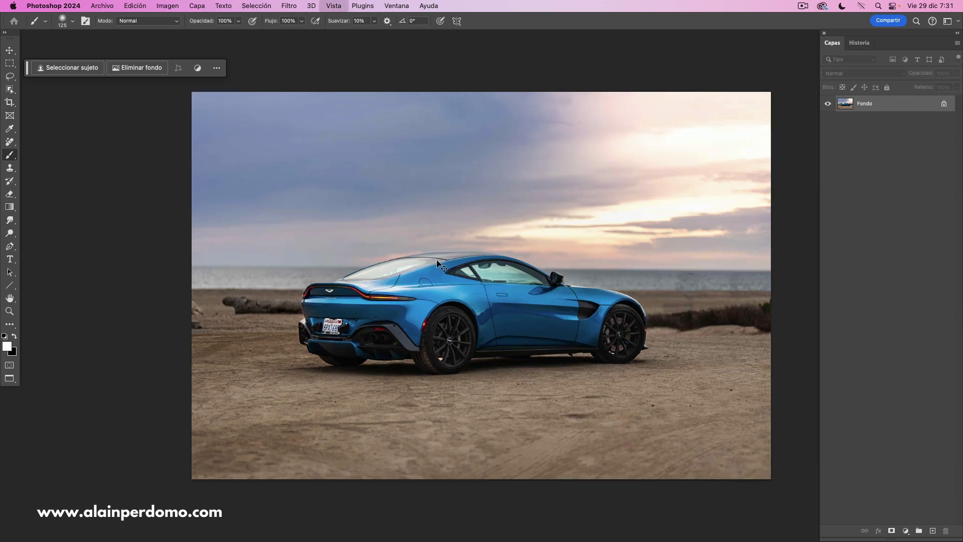
drag(533, 324, 529, 312)
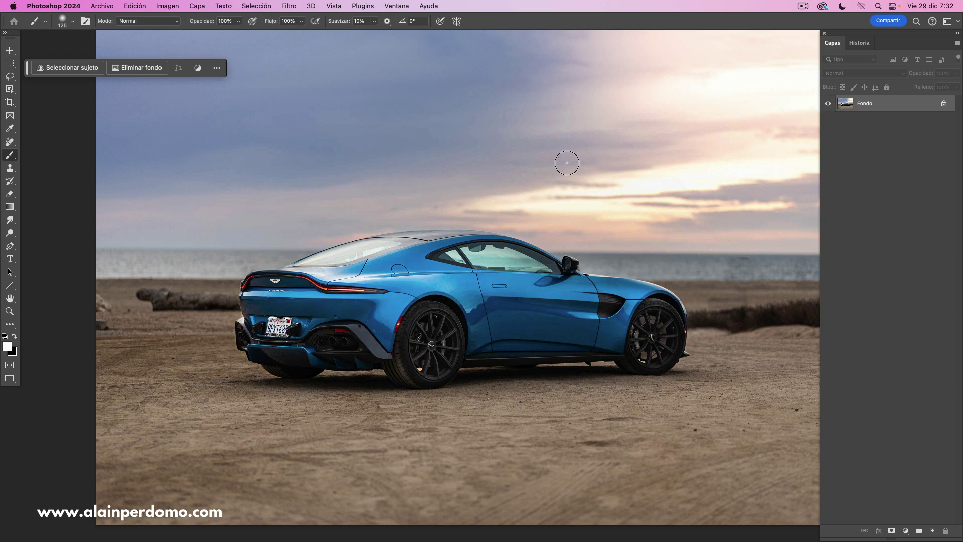
key(super+j)
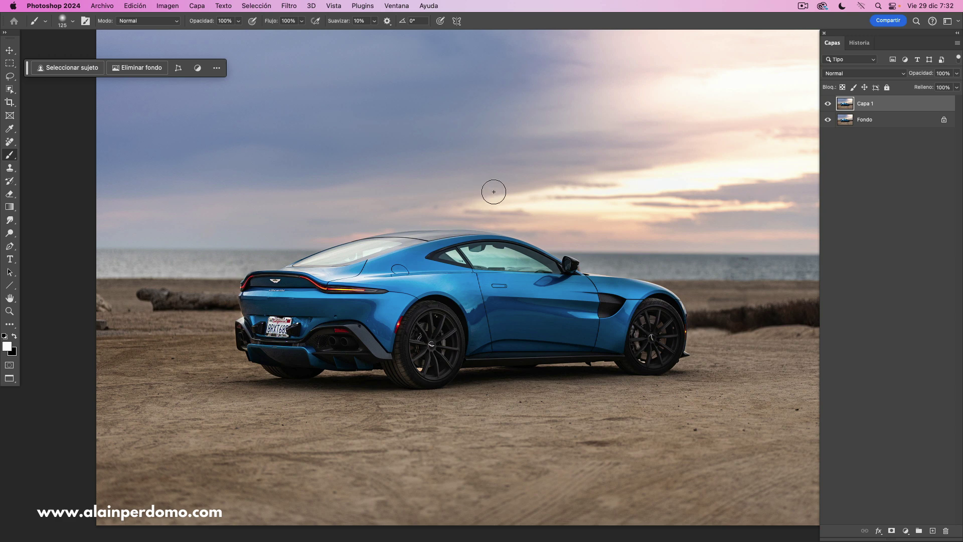
Step: Load the saved Coche channel as a selection outlining the car body
click(258, 6)
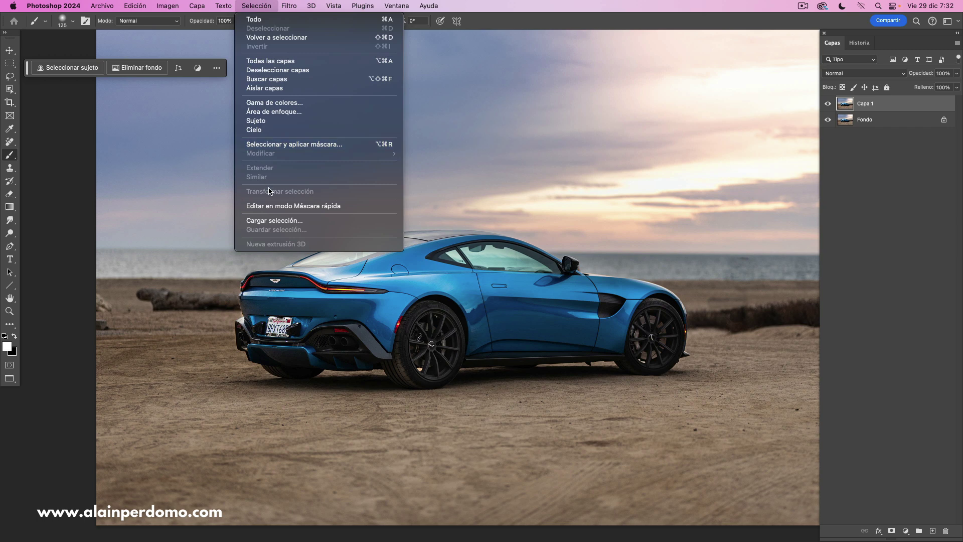
click(260, 222)
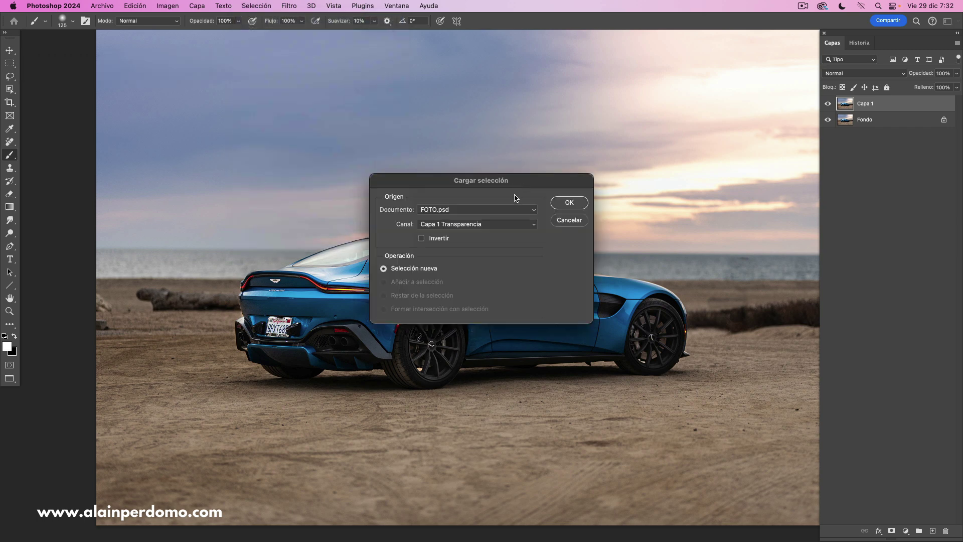
drag(511, 185, 526, 175)
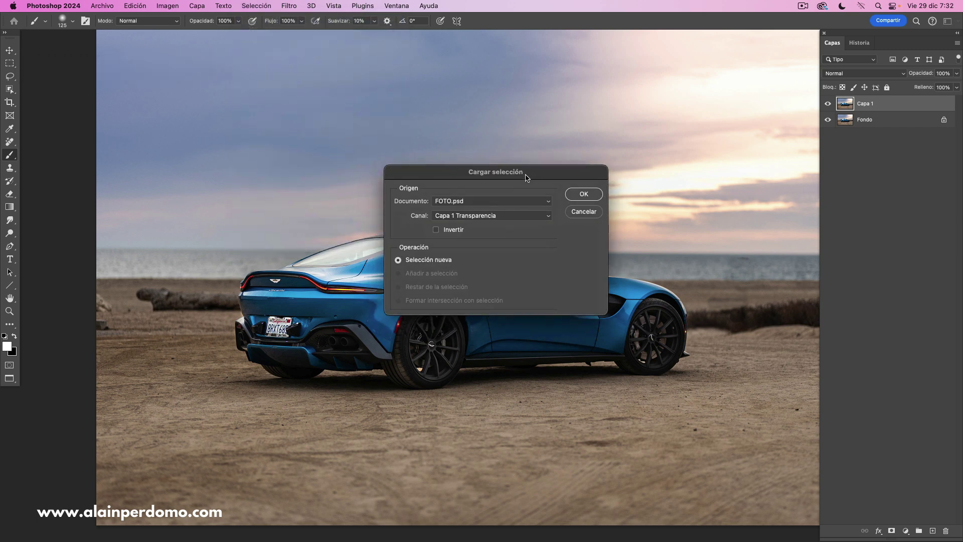
click(546, 220)
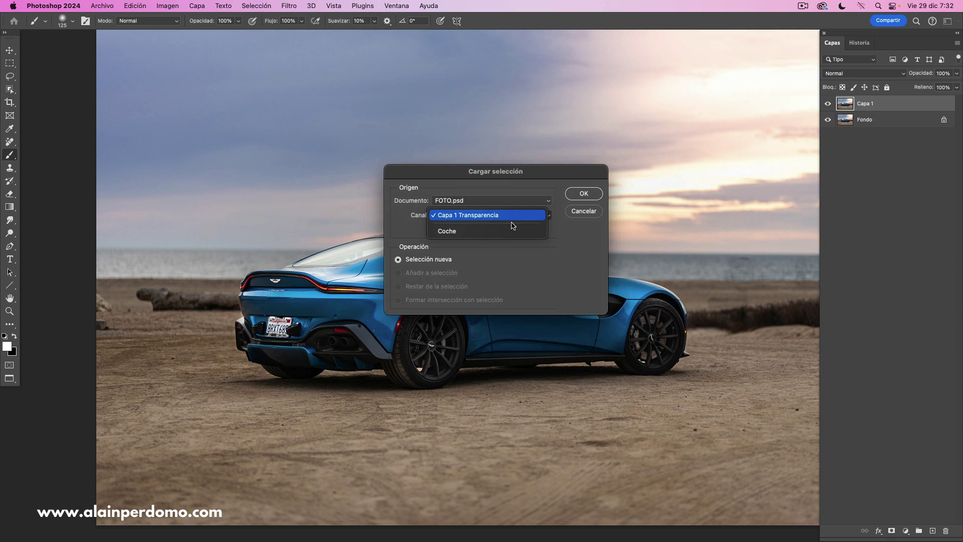
click(446, 231)
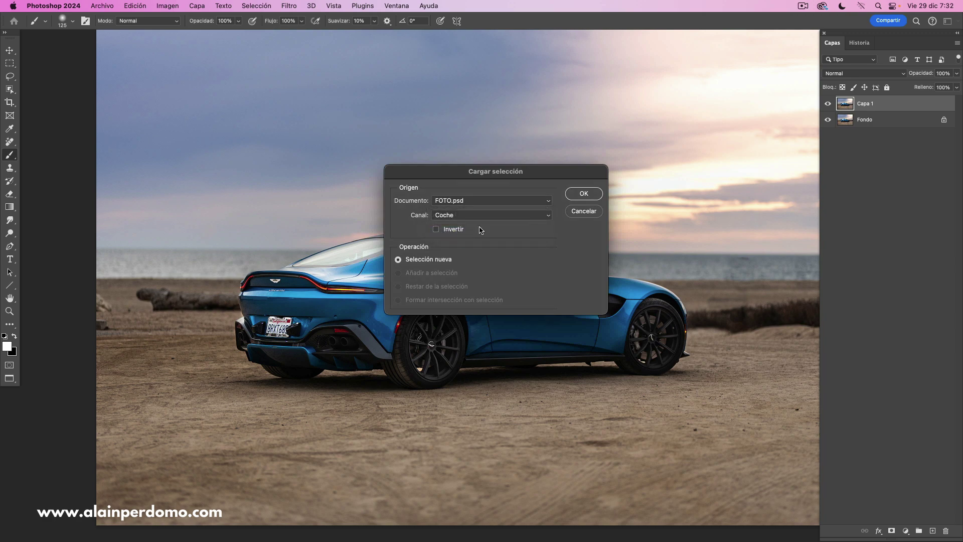
click(582, 194)
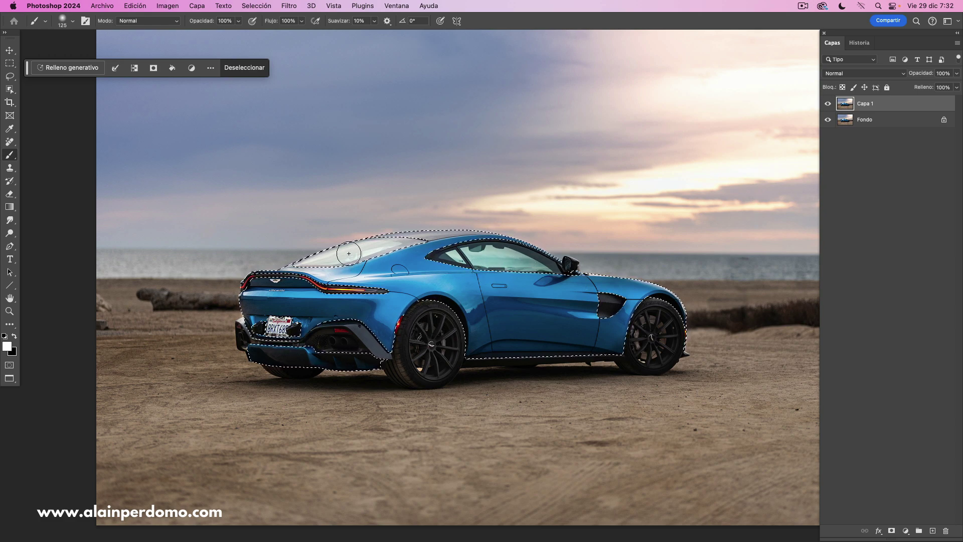
key(super+plus)
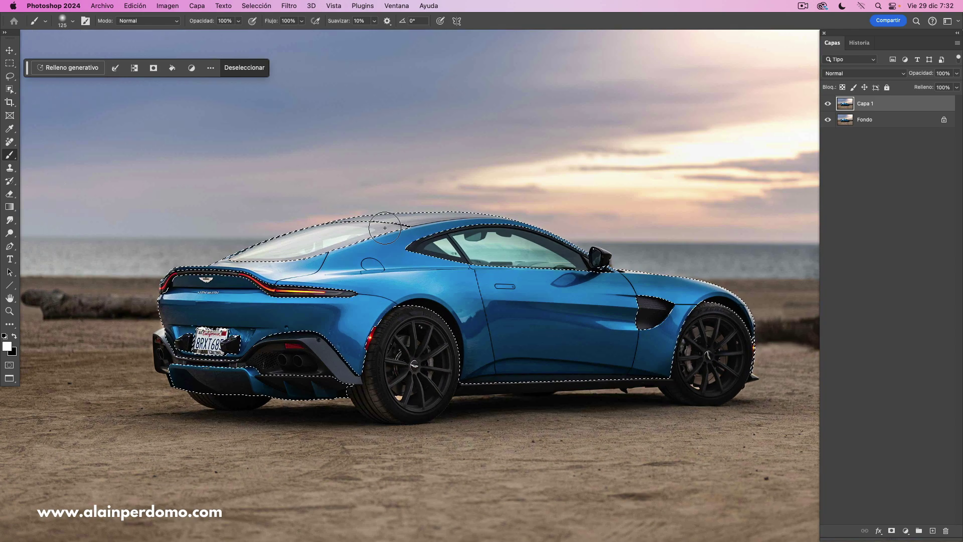
key(v)
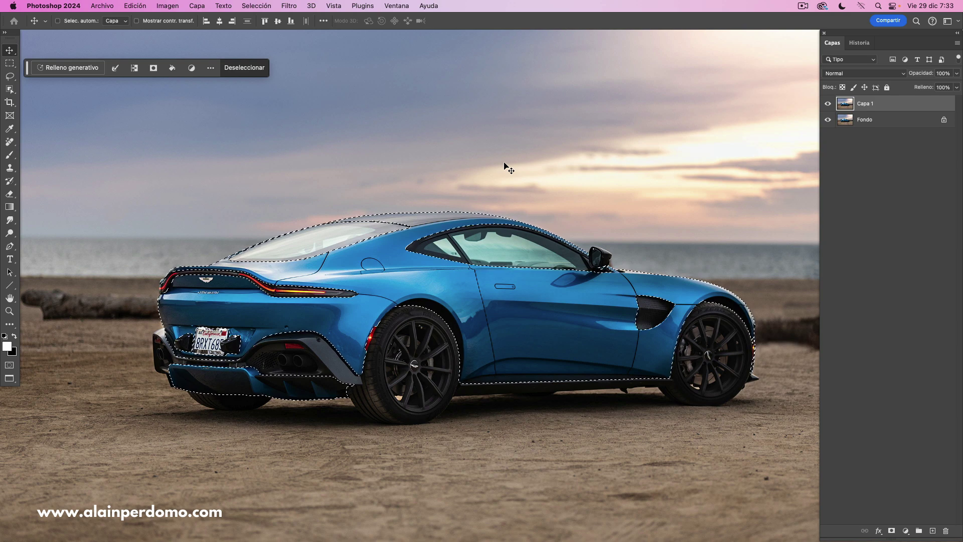
key(super+minus)
drag(559, 221, 530, 207)
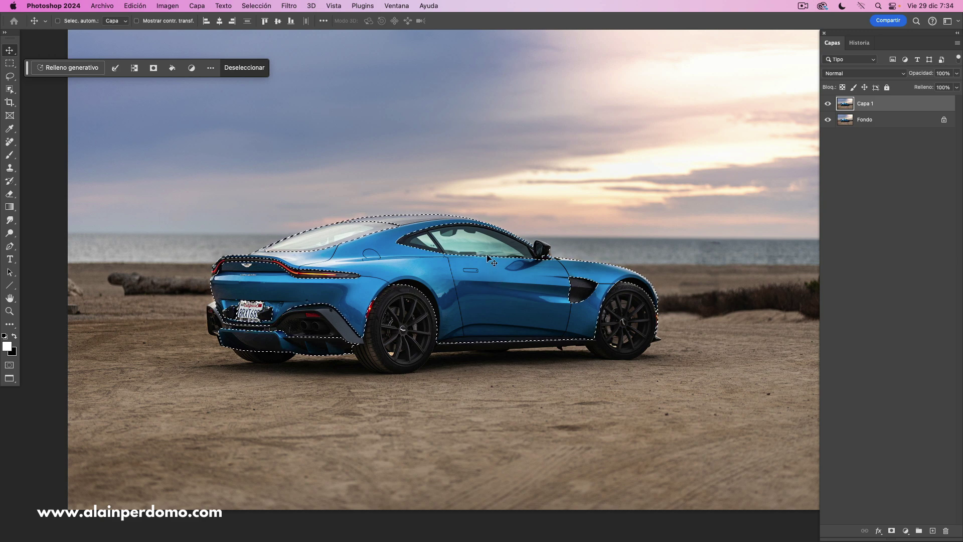
Step: Add a Blanco y negro adjustment layer masked to the car, turning it grey
click(906, 531)
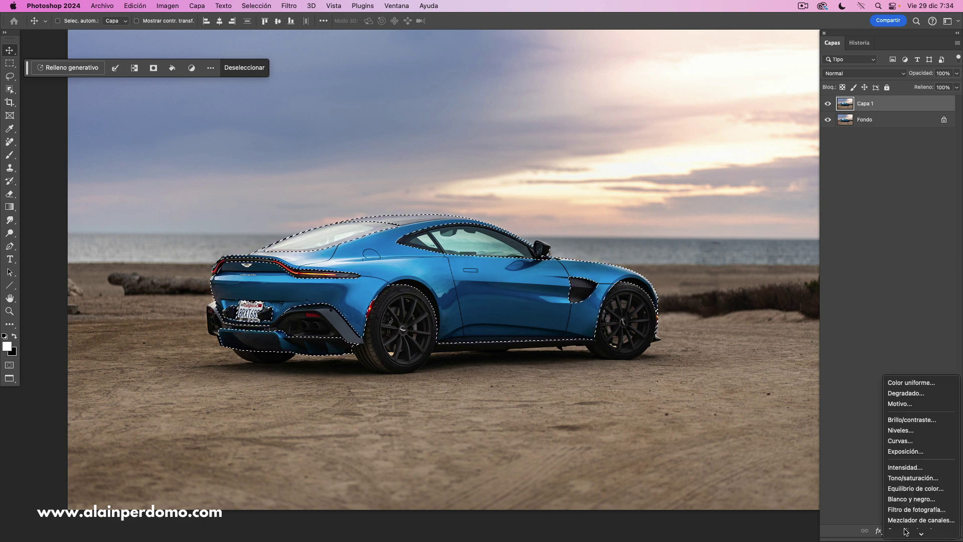
click(900, 500)
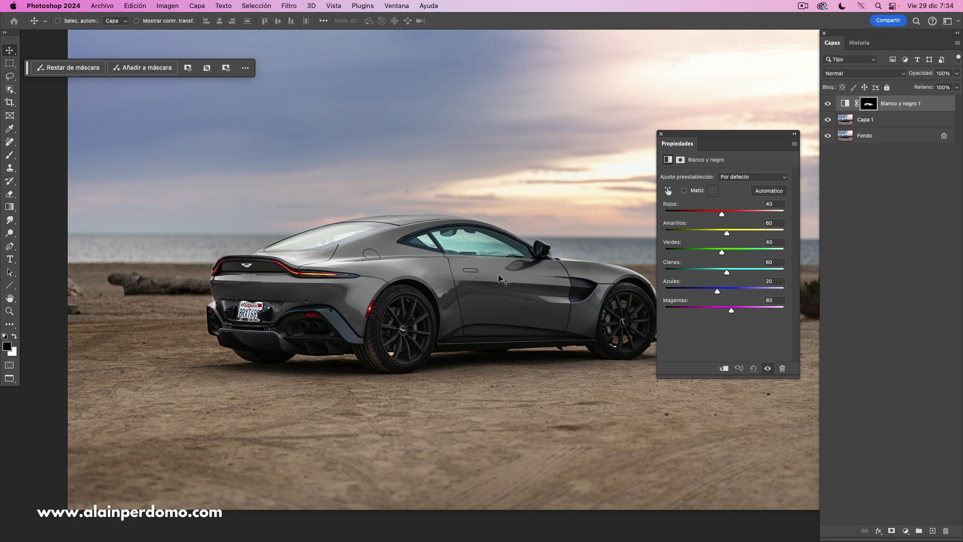
click(661, 135)
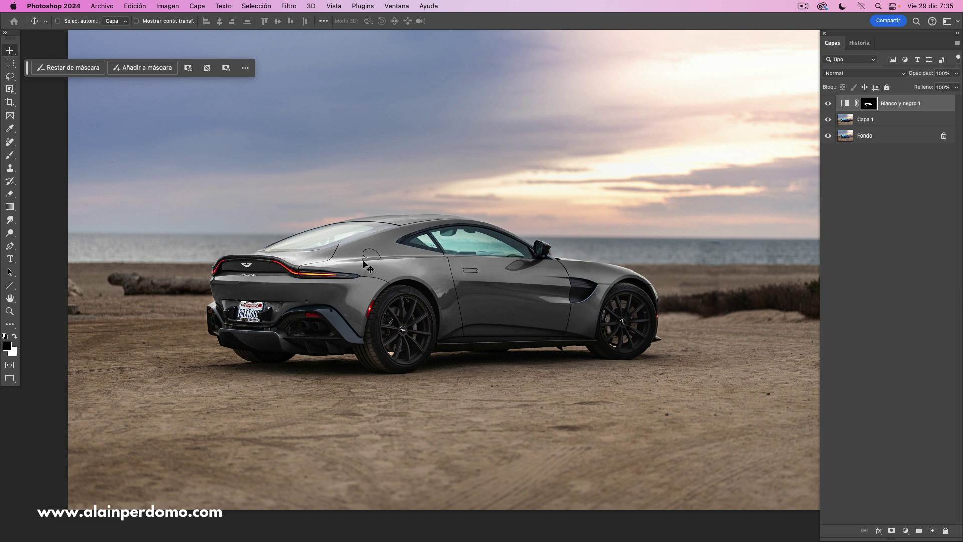
Step: Add a Color uniforme fill layer in light orange #ffae73
click(906, 531)
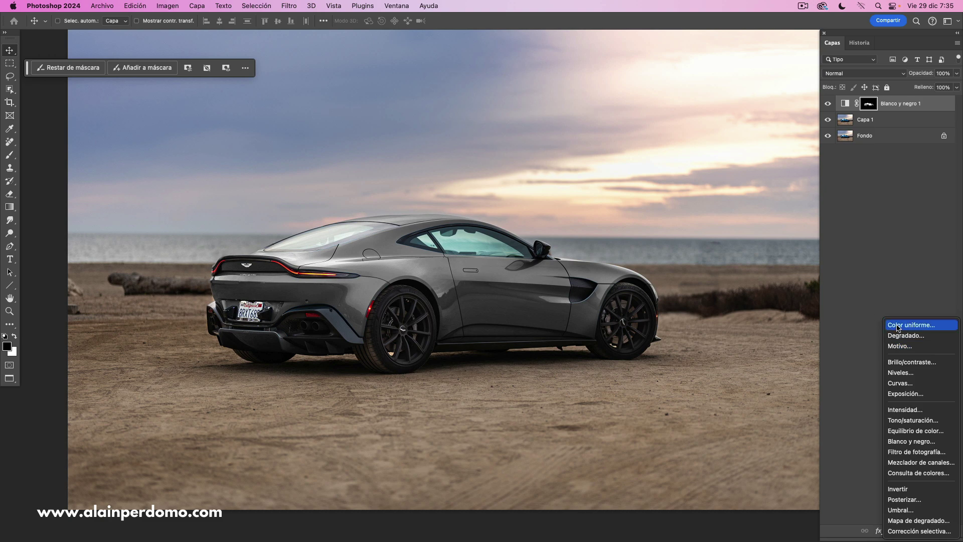
click(899, 326)
drag(700, 167, 653, 153)
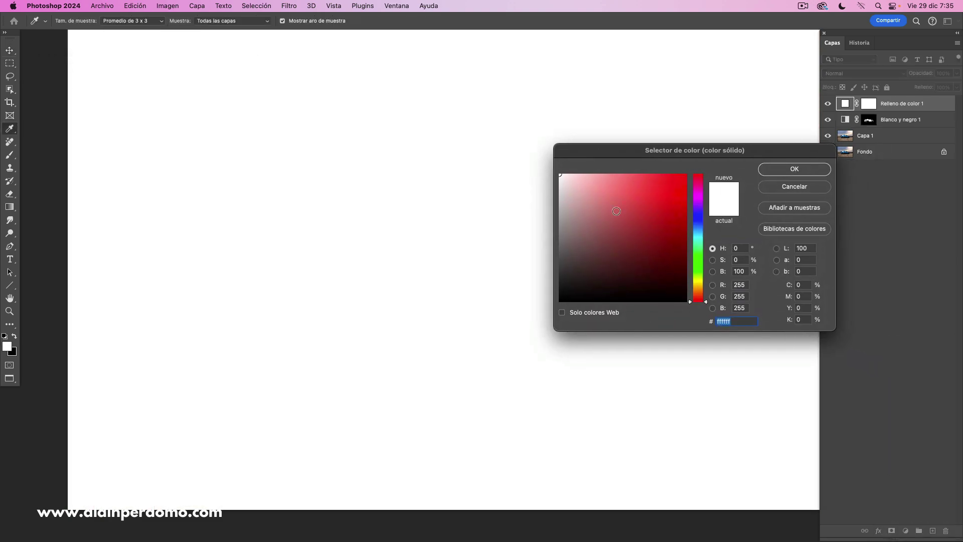
click(697, 295)
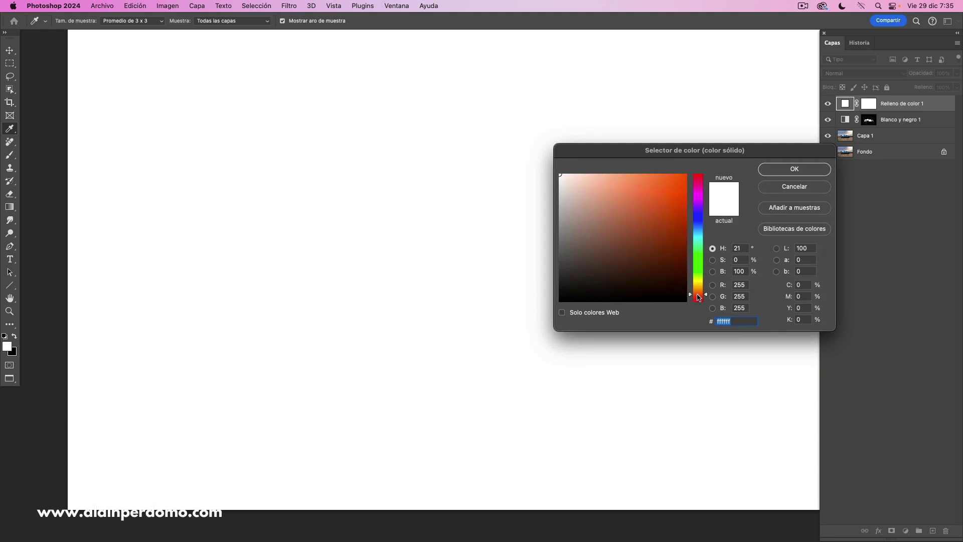
drag(698, 294, 697, 291)
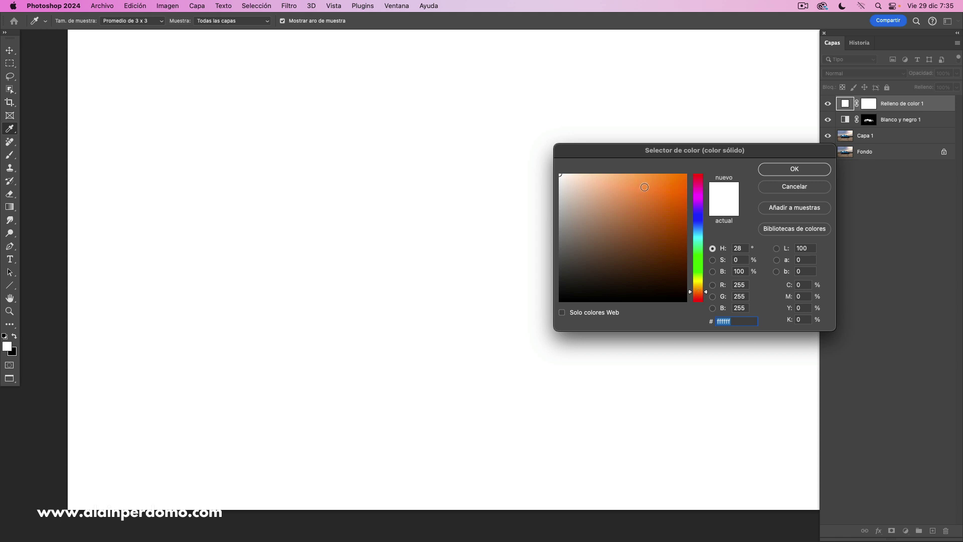
drag(641, 176, 629, 174)
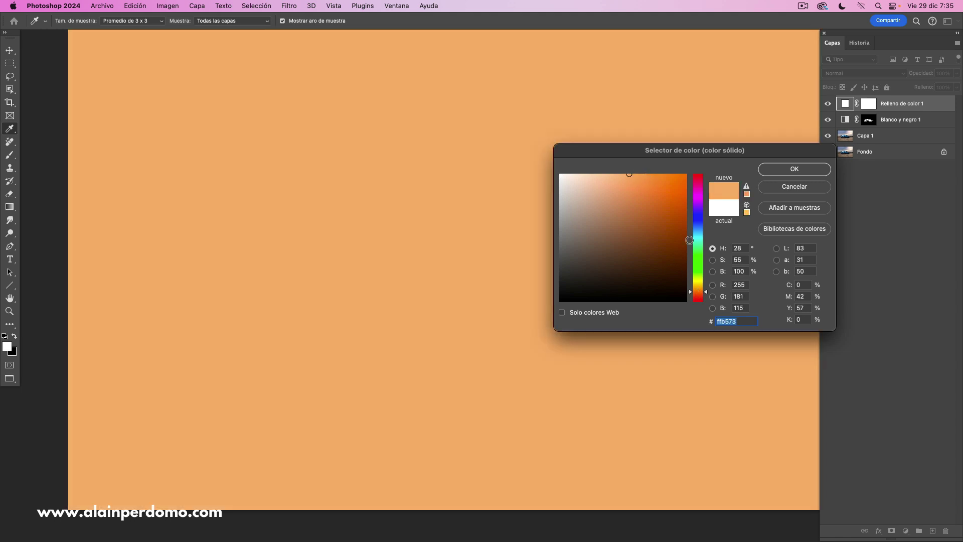
click(697, 293)
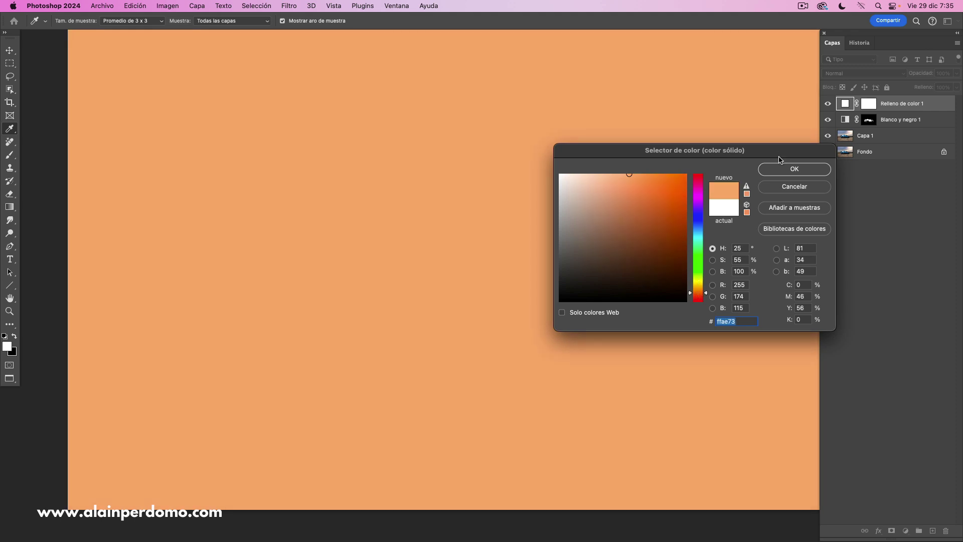
click(777, 173)
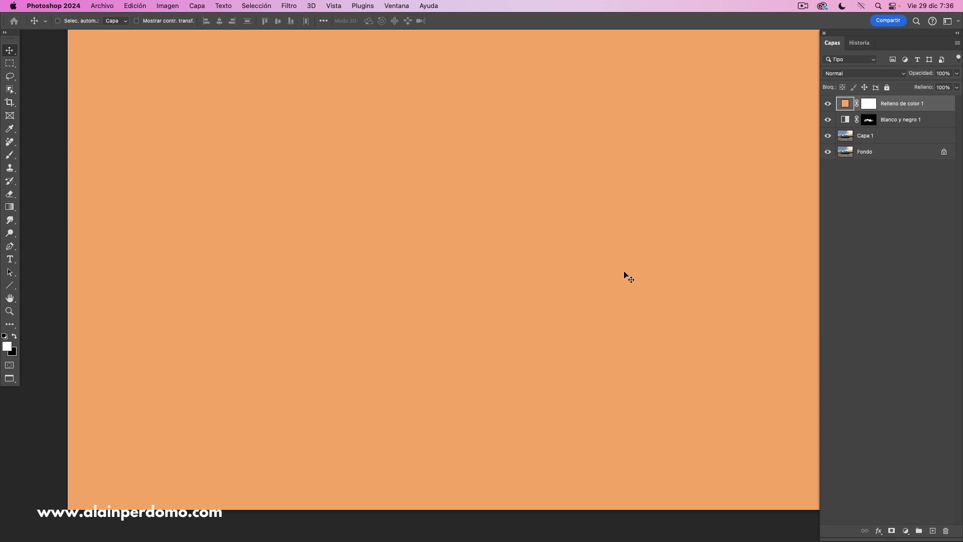
Step: Set the orange fill to Superponer and replace its mask with the Blanco y negro car mask
click(855, 75)
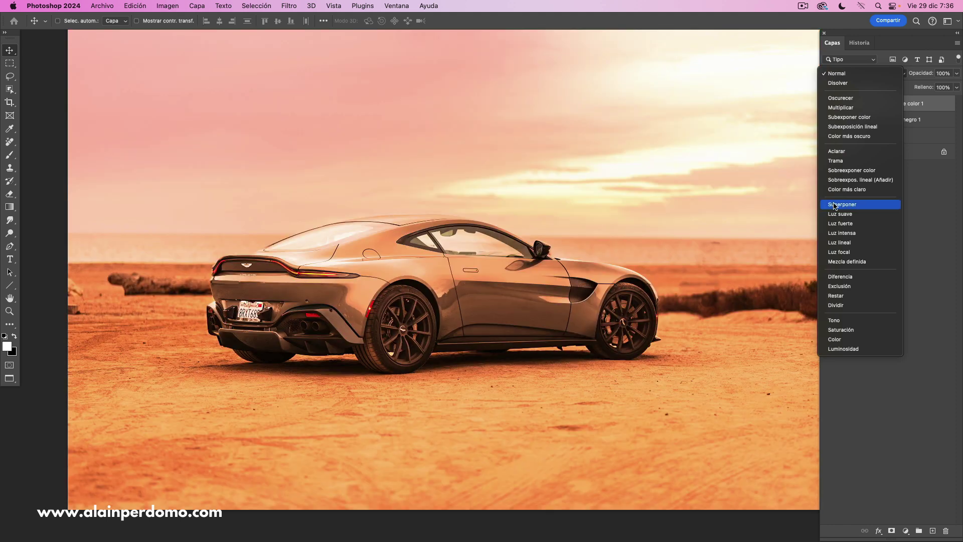
click(836, 204)
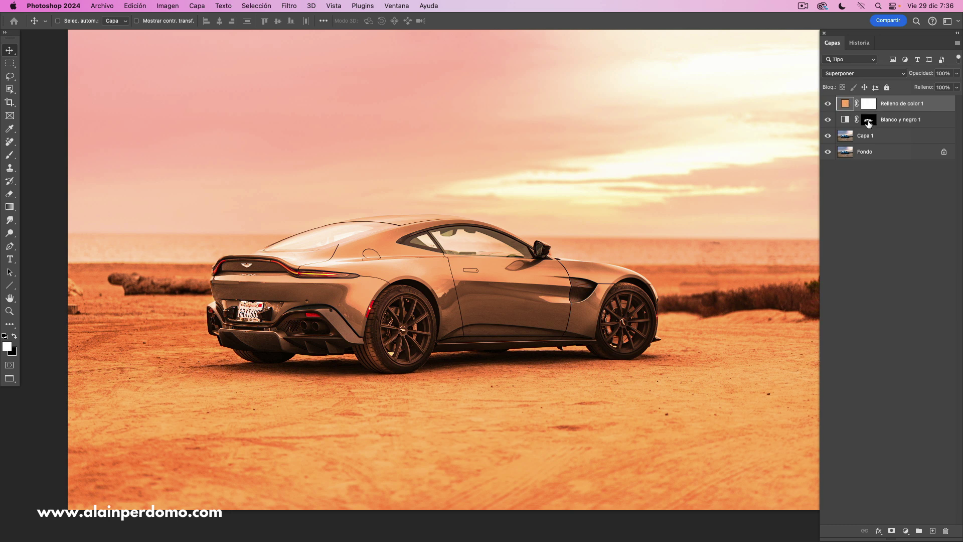
drag(869, 121, 866, 109)
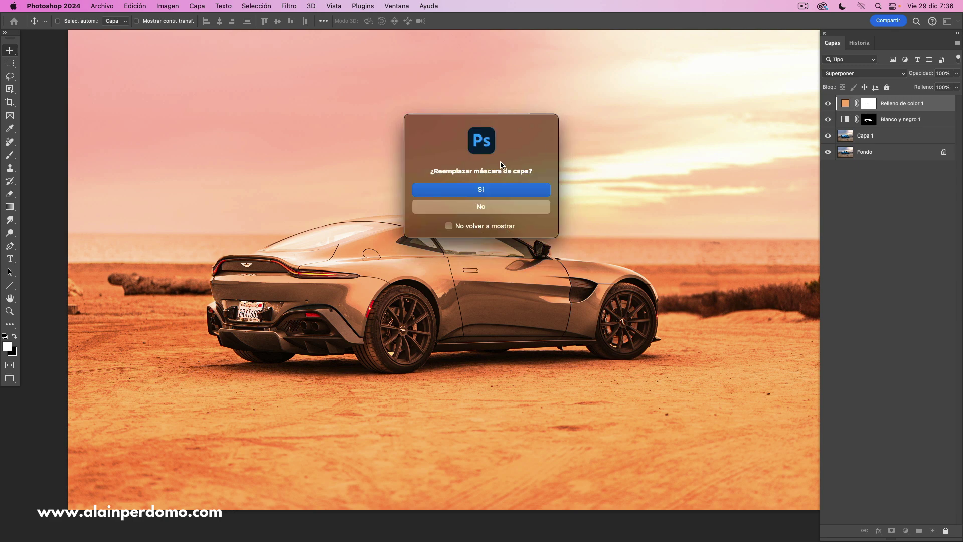
click(481, 190)
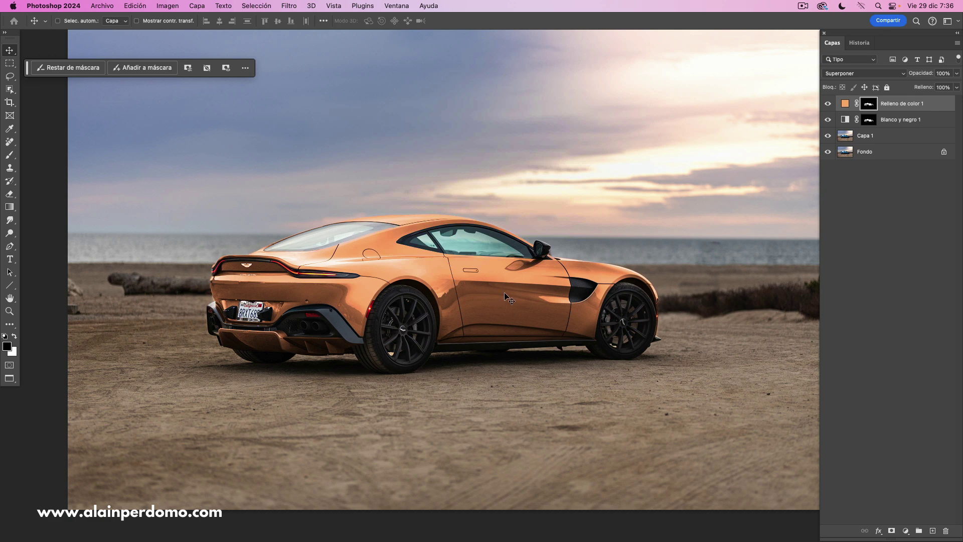
Step: Reopen the fill colour and shift its hue toward golden yellow
double_click(845, 105)
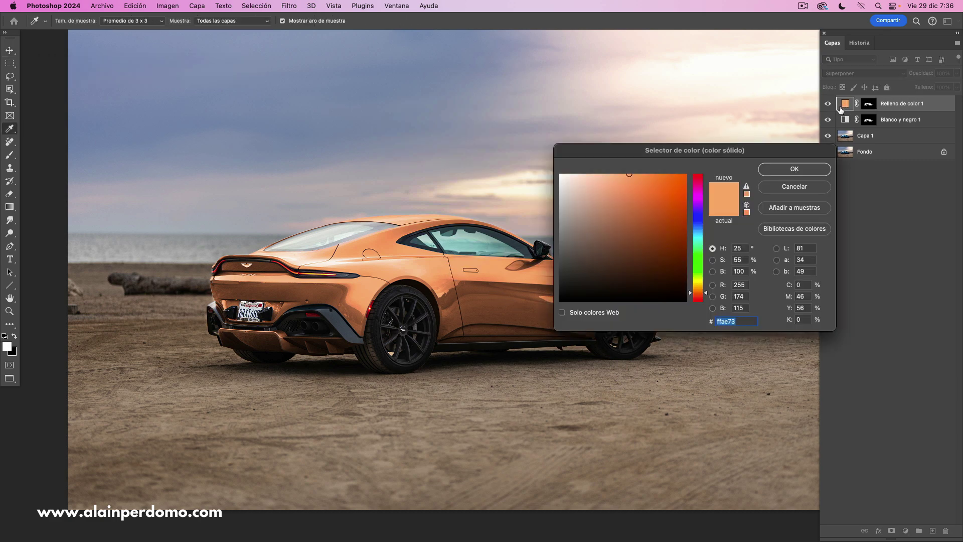
drag(649, 153, 723, 174)
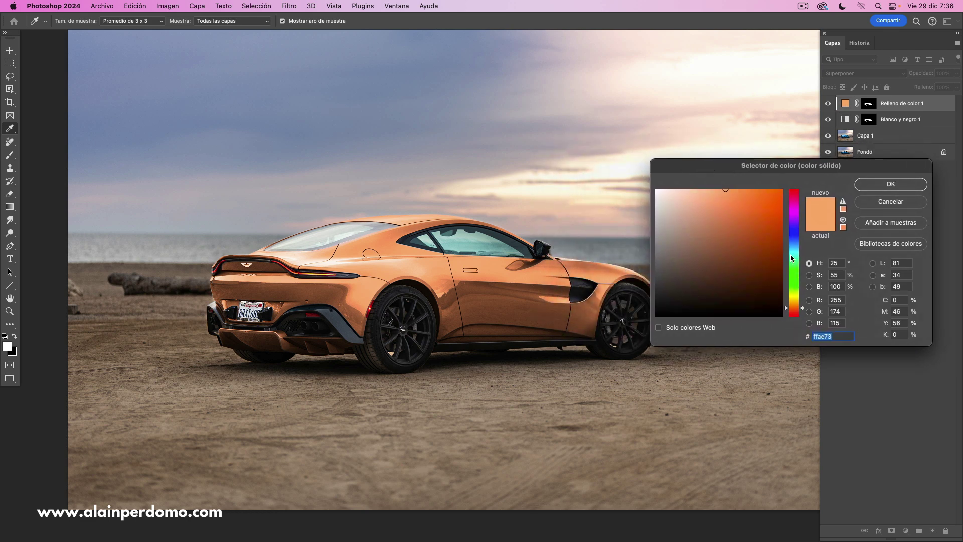
click(793, 305)
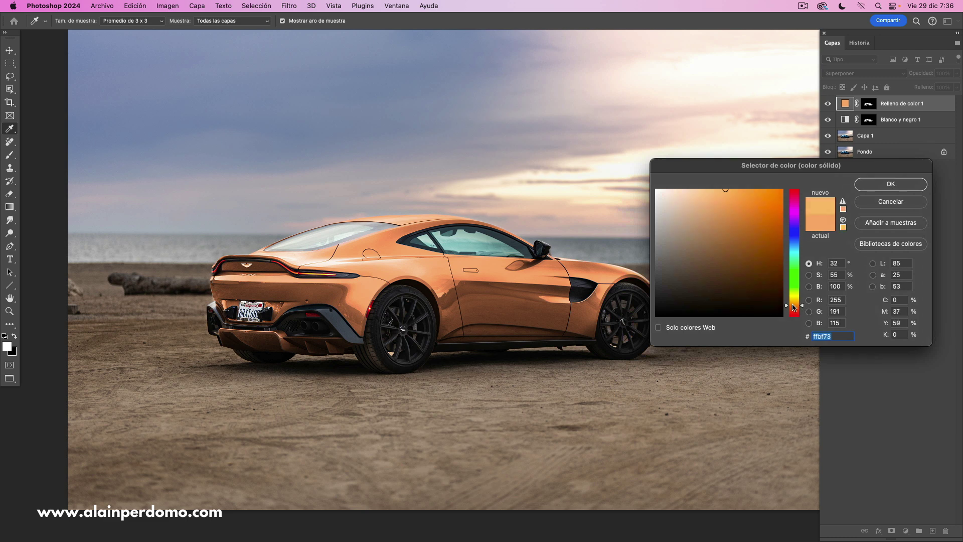
click(794, 305)
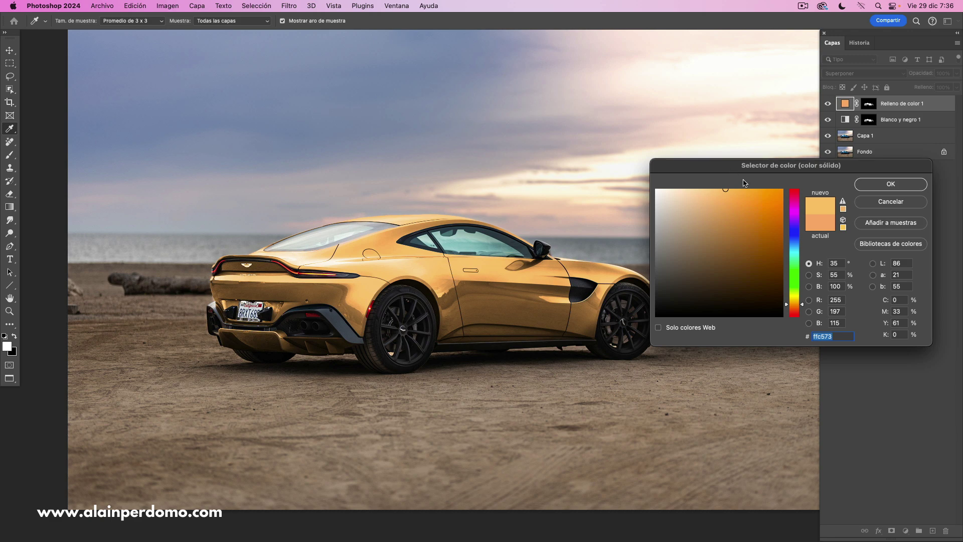
Step: Try paler and deeper tones, then commit a bright gold fill of #ffba61
click(702, 189)
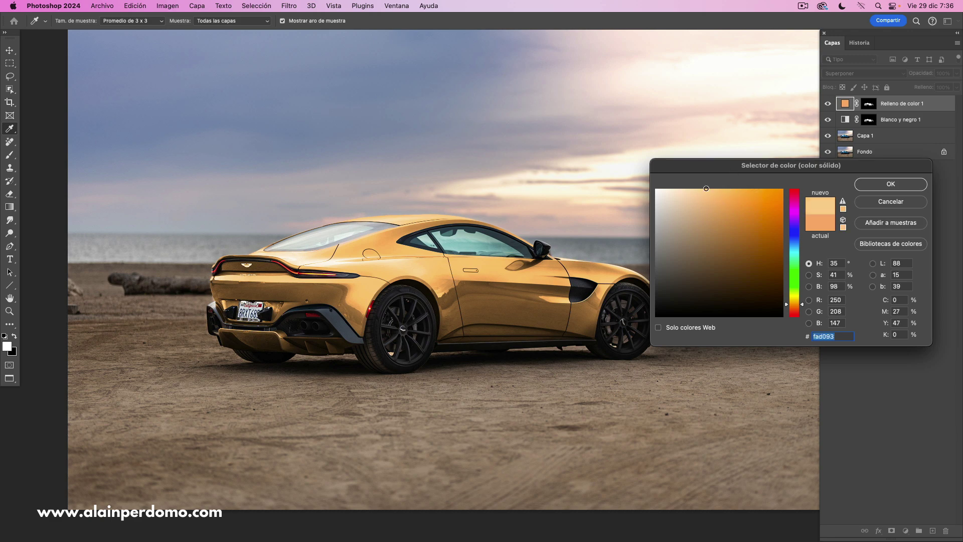
click(761, 190)
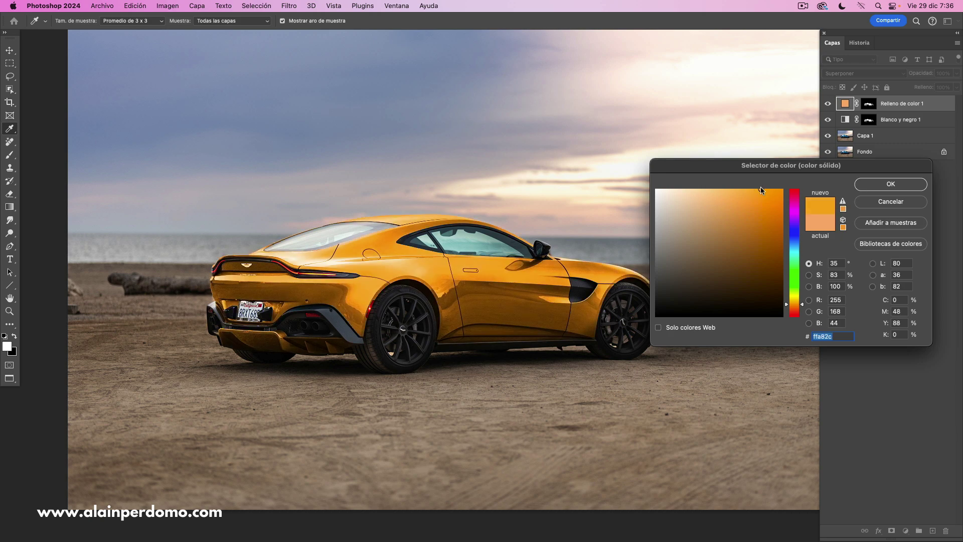
click(717, 191)
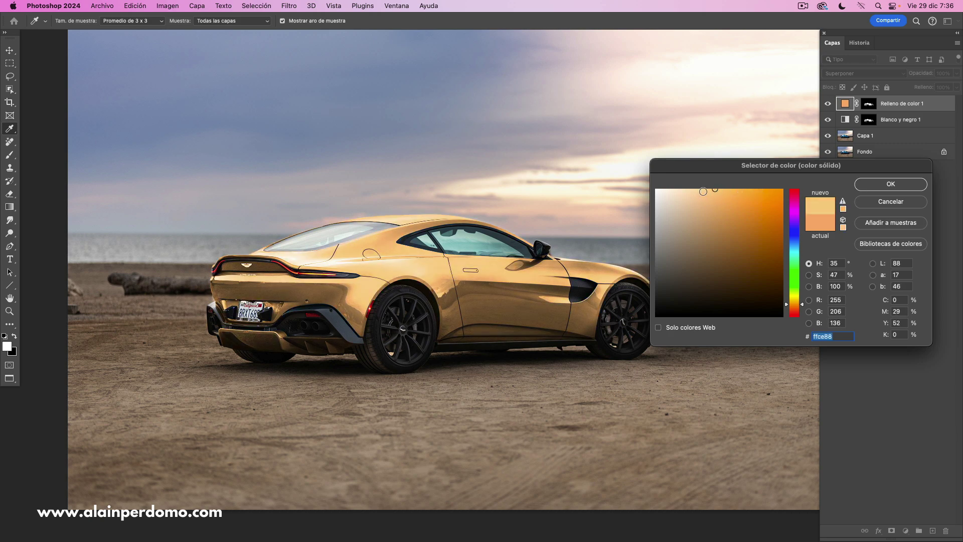
click(742, 190)
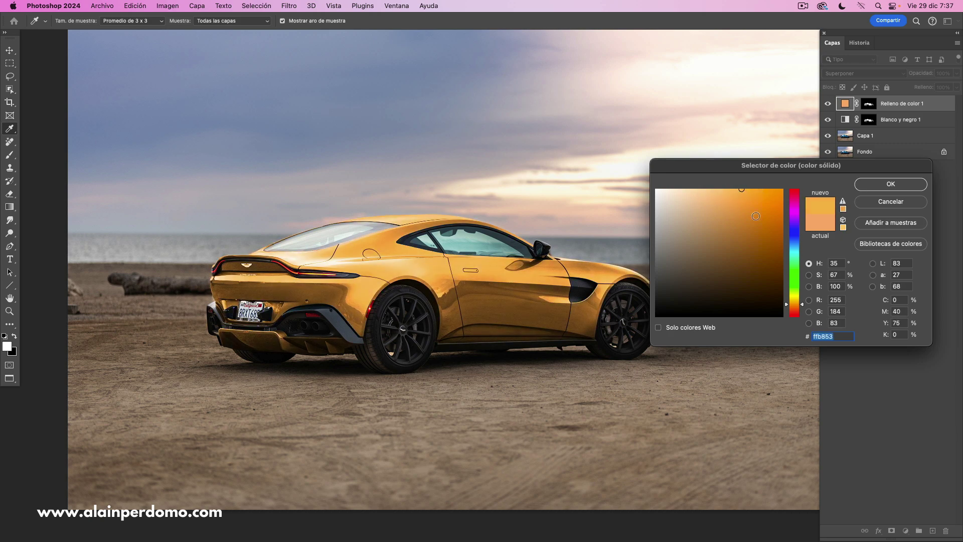
click(732, 237)
click(774, 232)
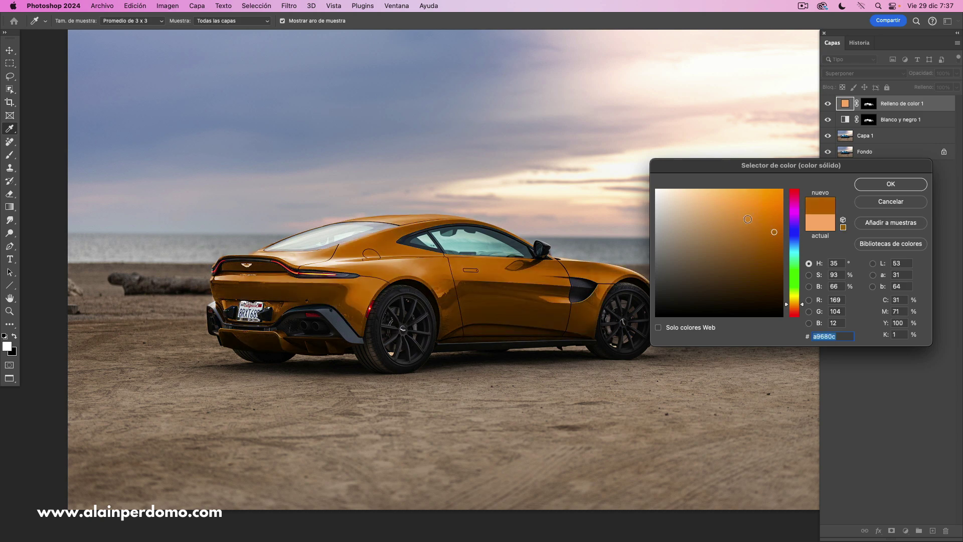
click(726, 194)
click(748, 189)
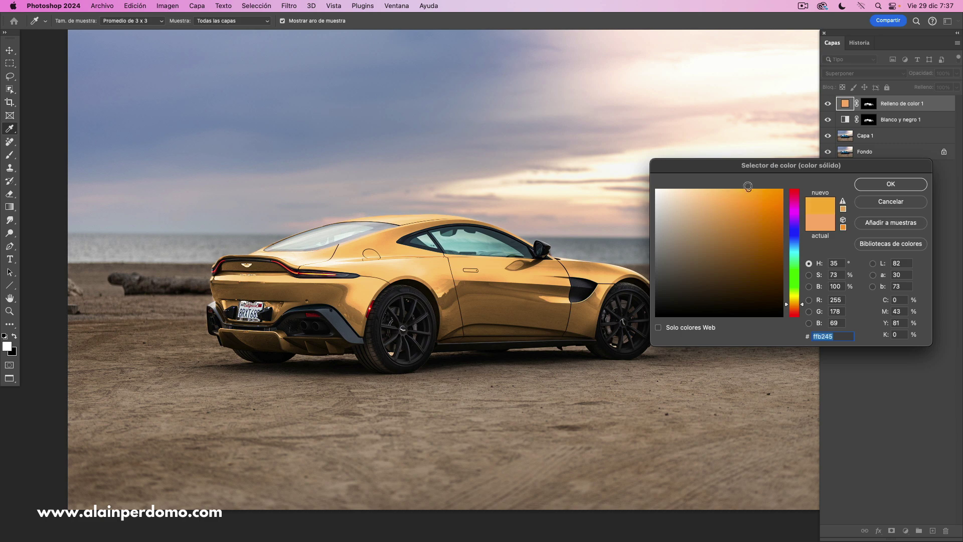
click(721, 191)
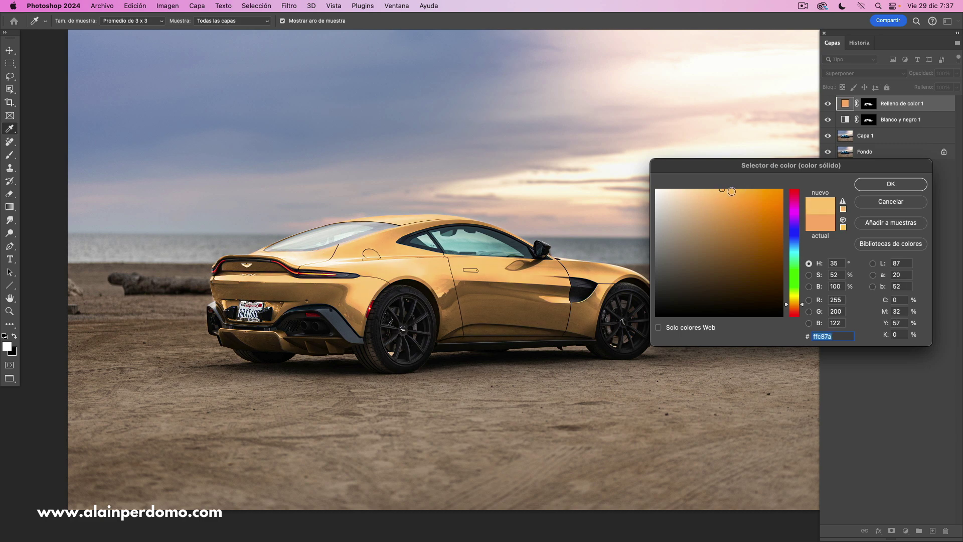
click(736, 192)
drag(736, 192, 735, 190)
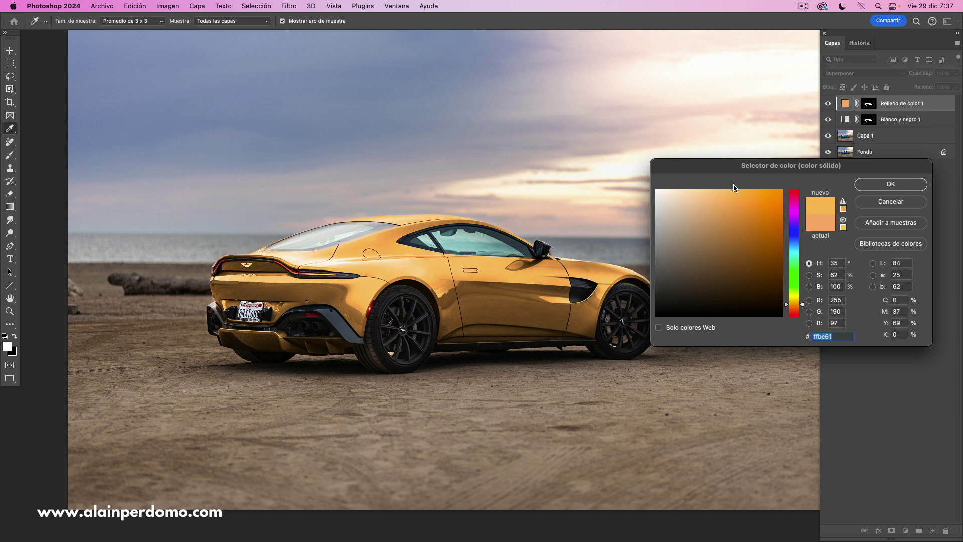
drag(795, 307, 794, 308)
click(871, 190)
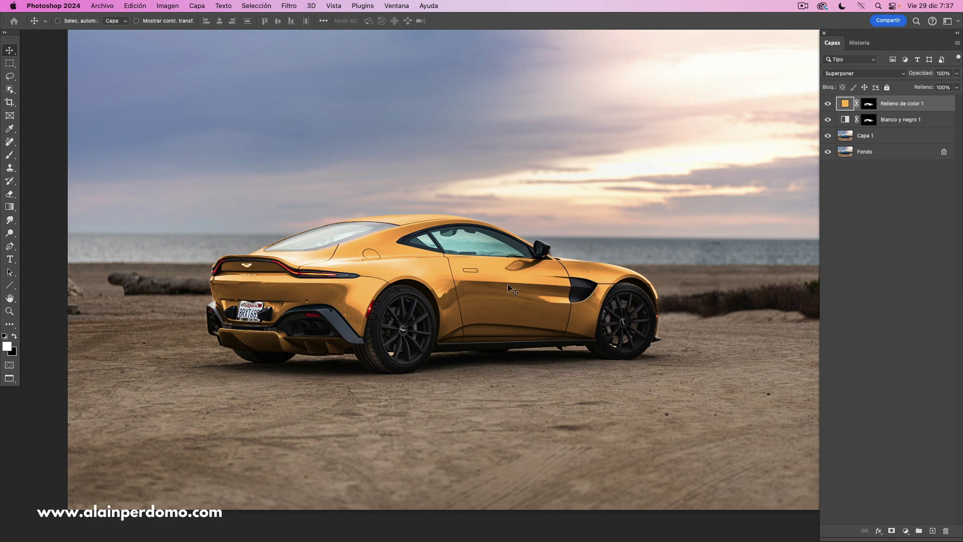
double_click(845, 106)
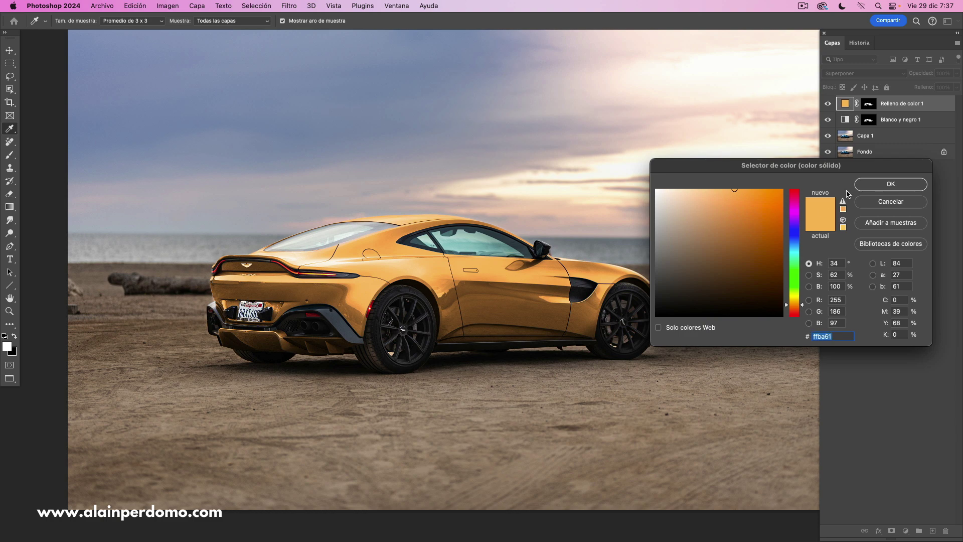
drag(798, 315, 797, 318)
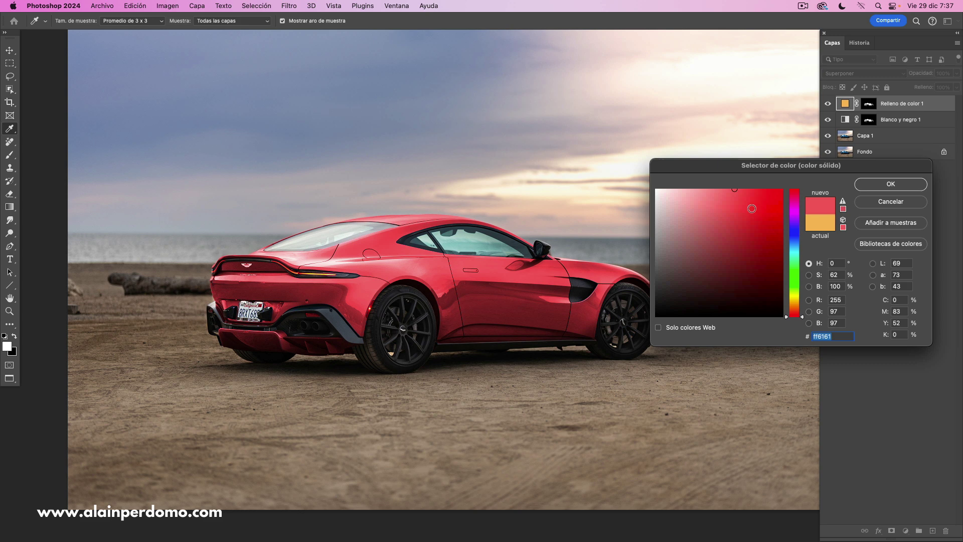
click(742, 226)
click(727, 225)
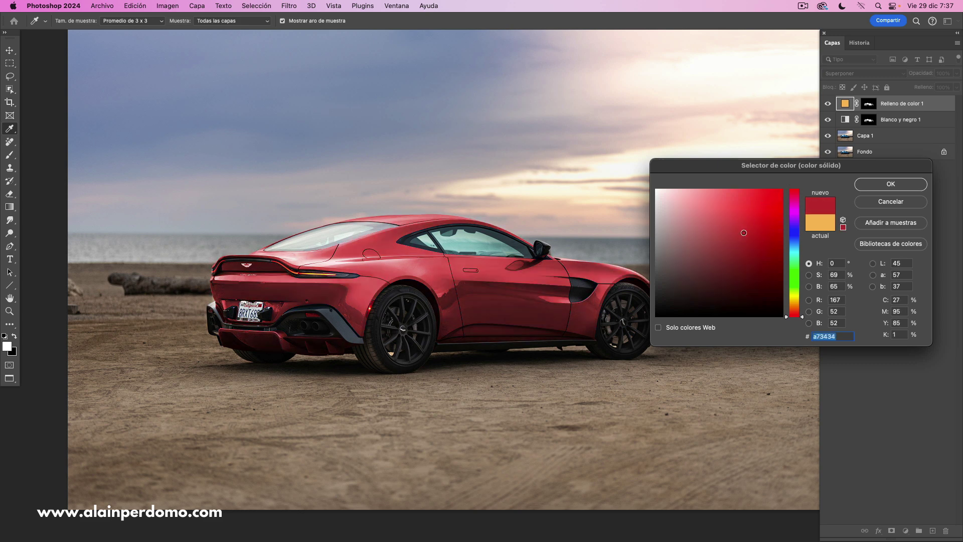
click(754, 216)
click(724, 230)
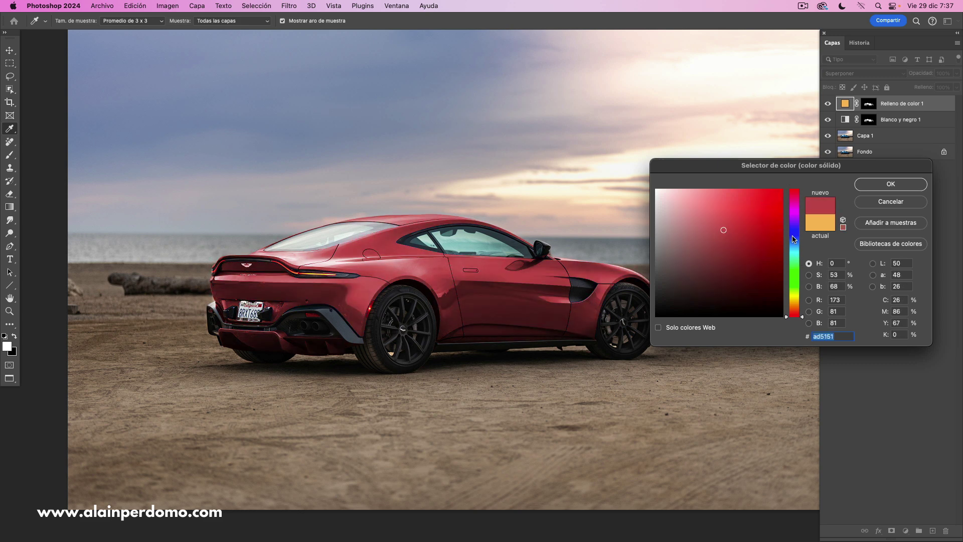
click(793, 248)
click(793, 213)
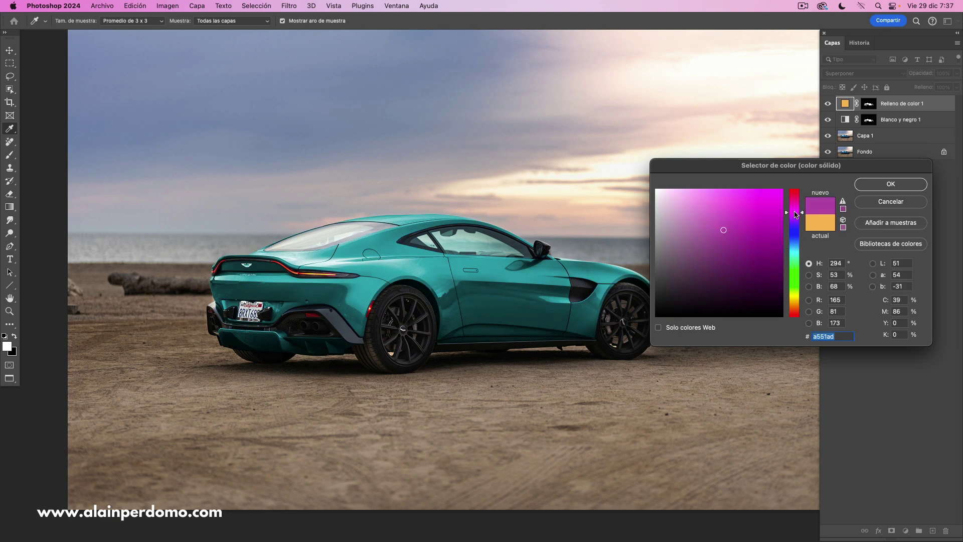
click(793, 275)
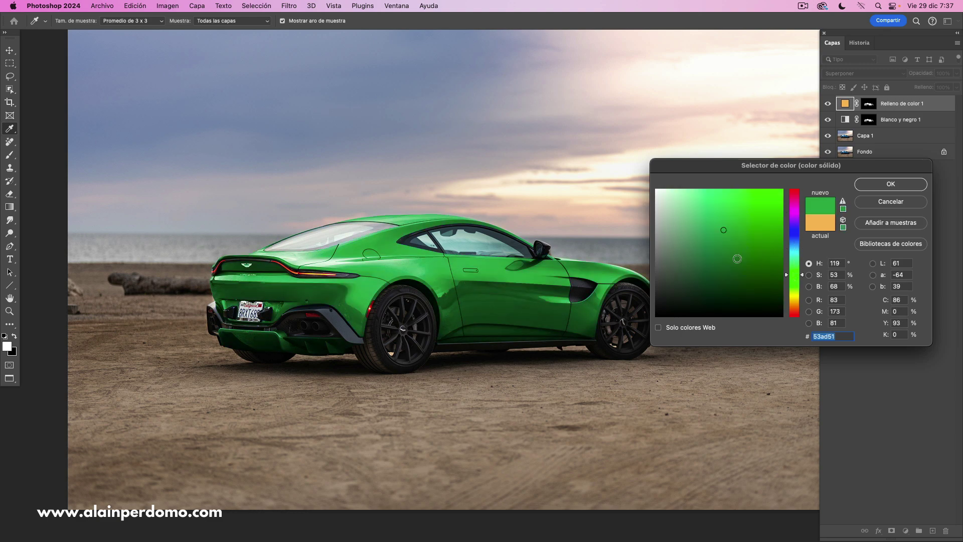
click(896, 198)
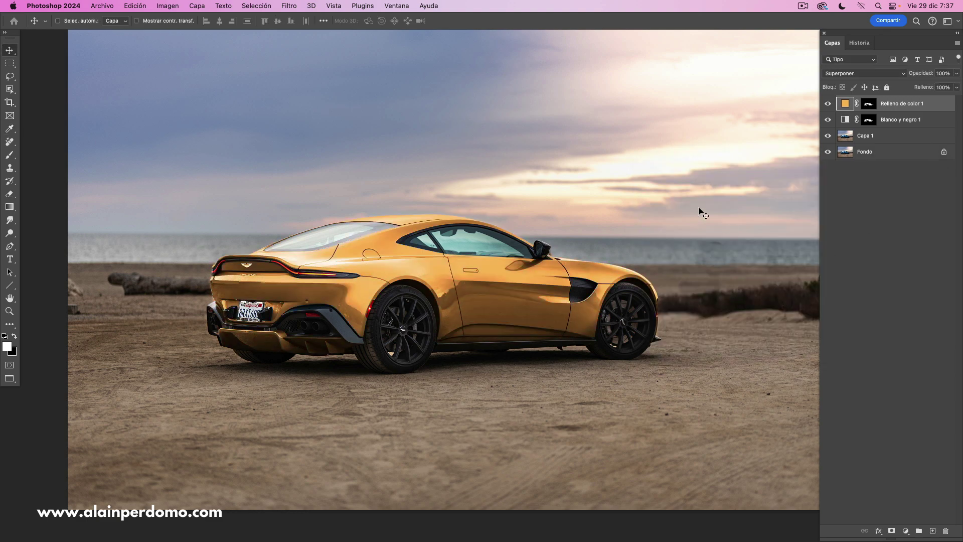
Step: Check the Blanco y negro 1 settings, then hide that layer to compare the car
double_click(845, 120)
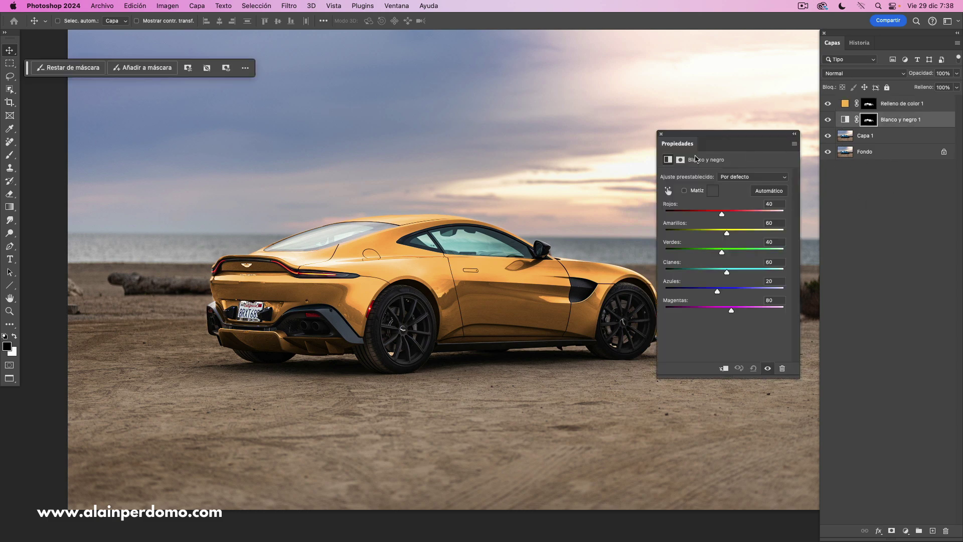
click(661, 135)
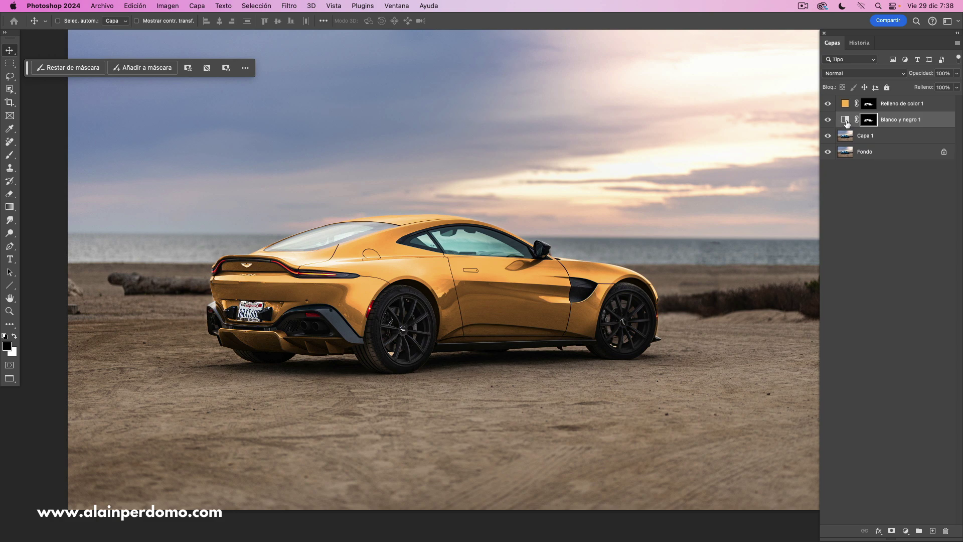
click(828, 119)
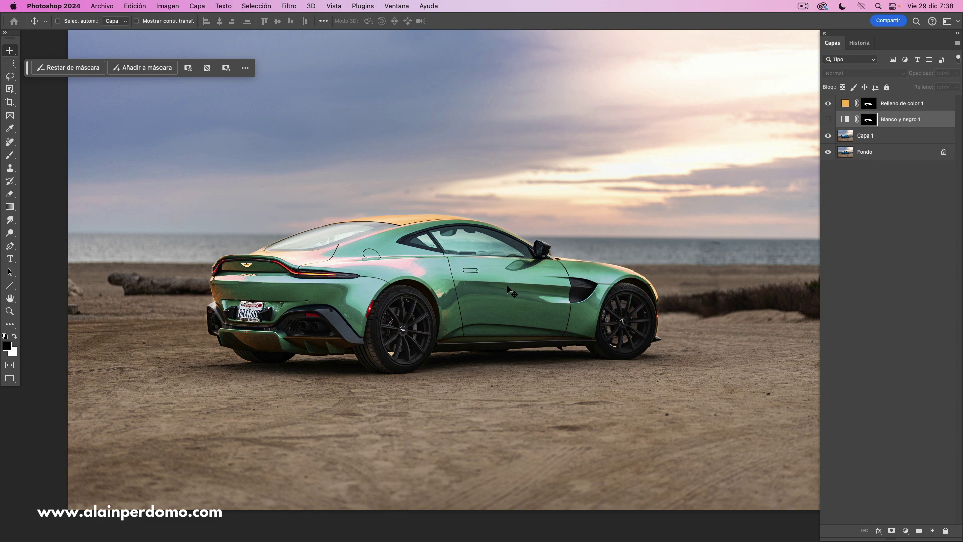
Step: Make Blanco y negro 1 visible again so the car returns to gold
click(828, 120)
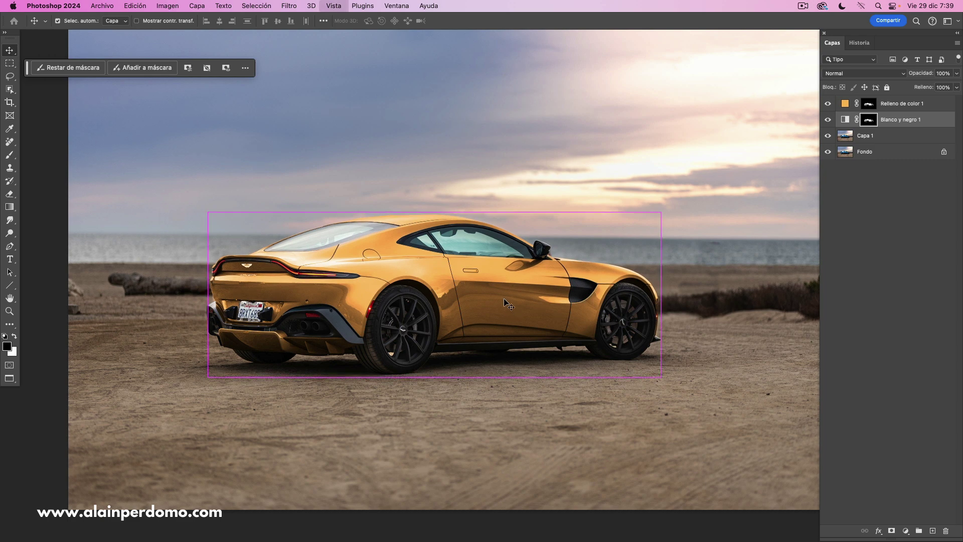
Step: Zoom out to show the whole photo and select the Relleno de color 1 layer
key(super+minus)
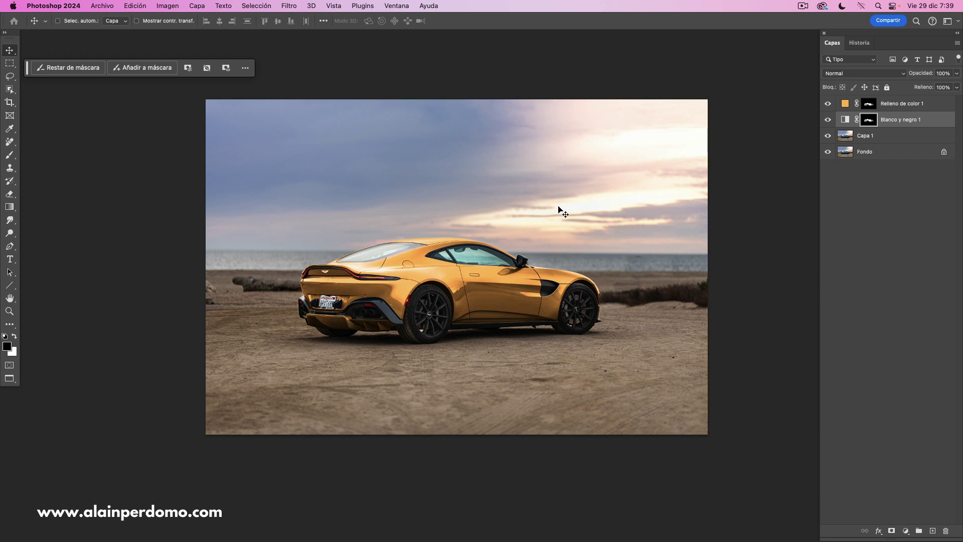
click(846, 105)
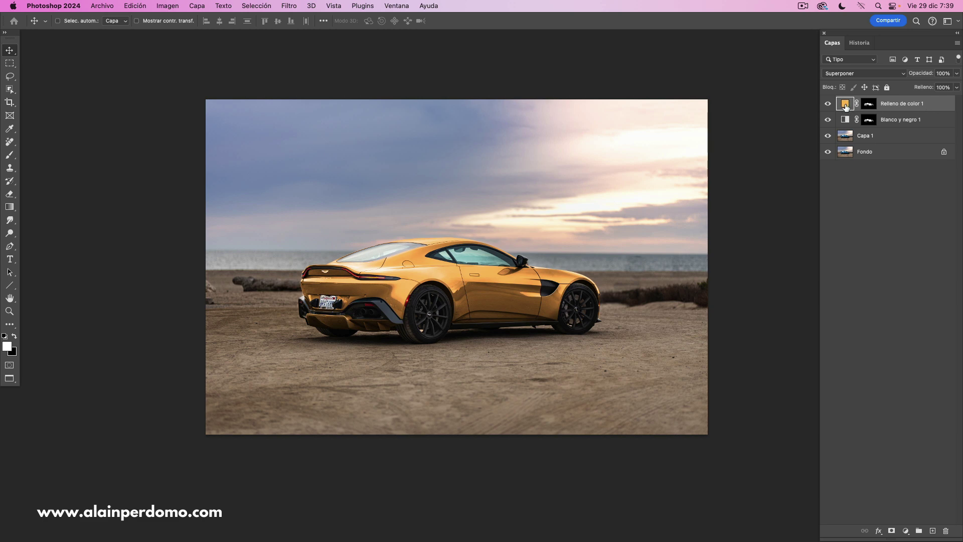
Step: Test split Blend If underlying-layer ranges on Relleno de color 1, ending at 0–255
double_click(937, 105)
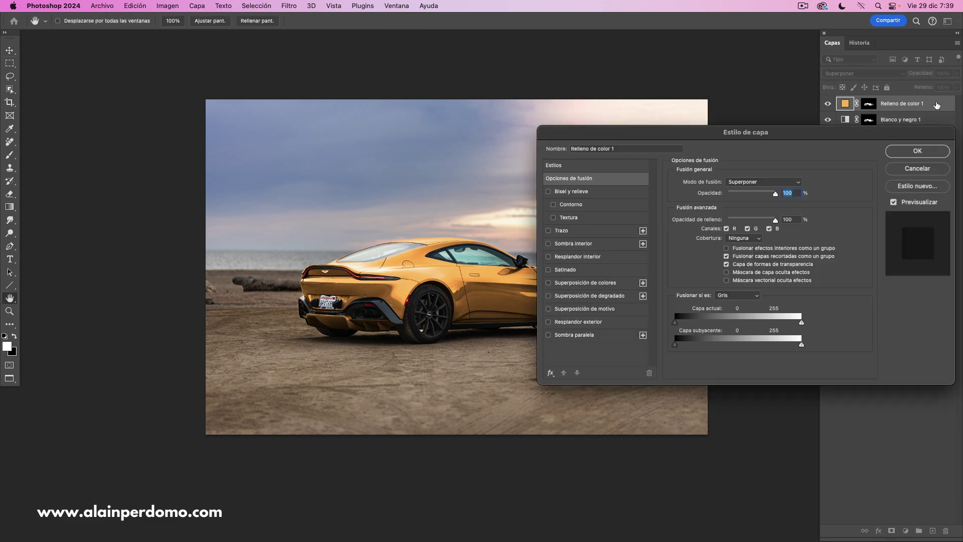
drag(467, 200, 334, 198)
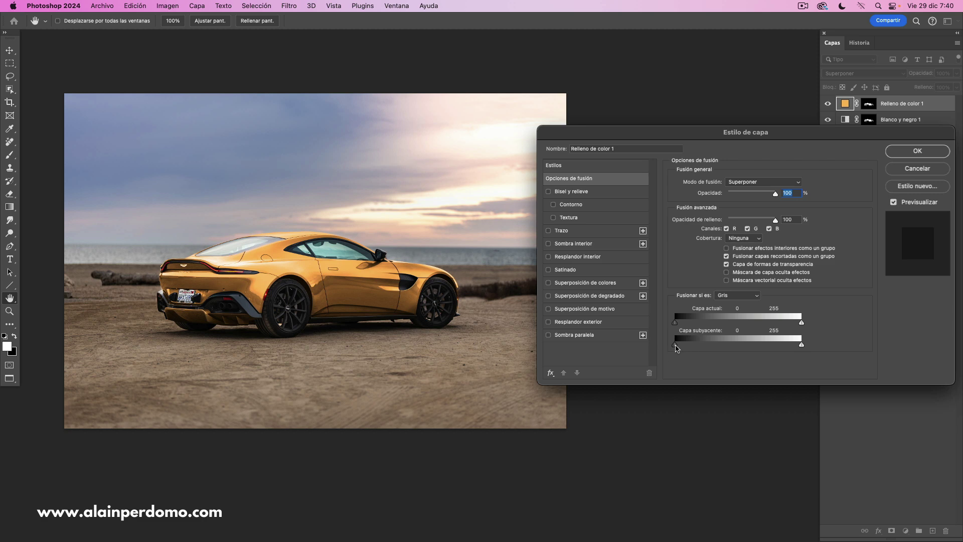
drag(676, 346, 700, 345)
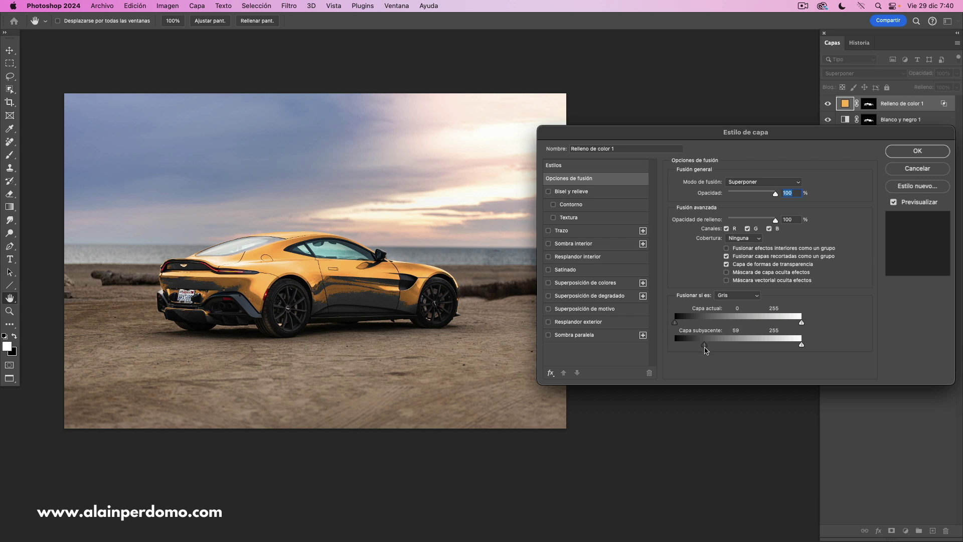
key(alt)
drag(704, 345, 774, 348)
drag(701, 349, 686, 347)
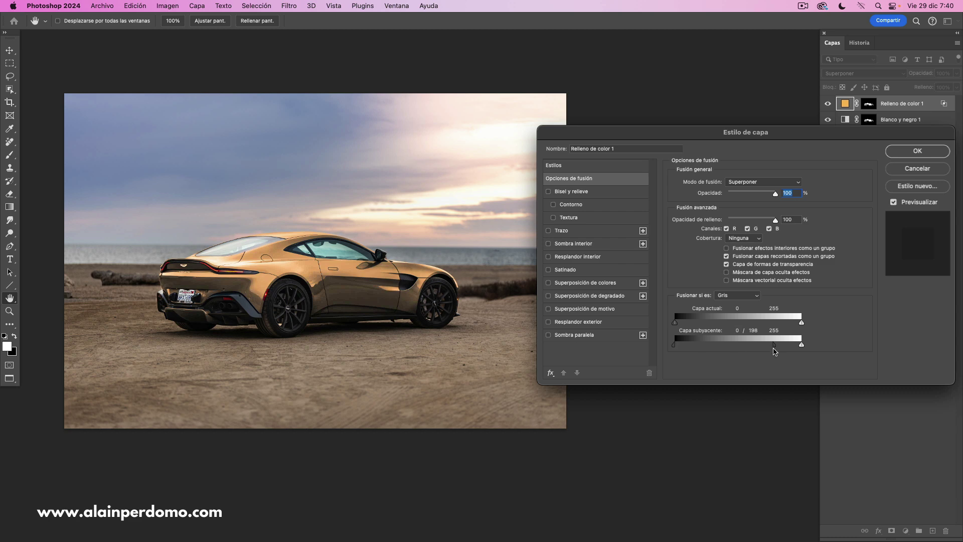
drag(775, 351, 751, 345)
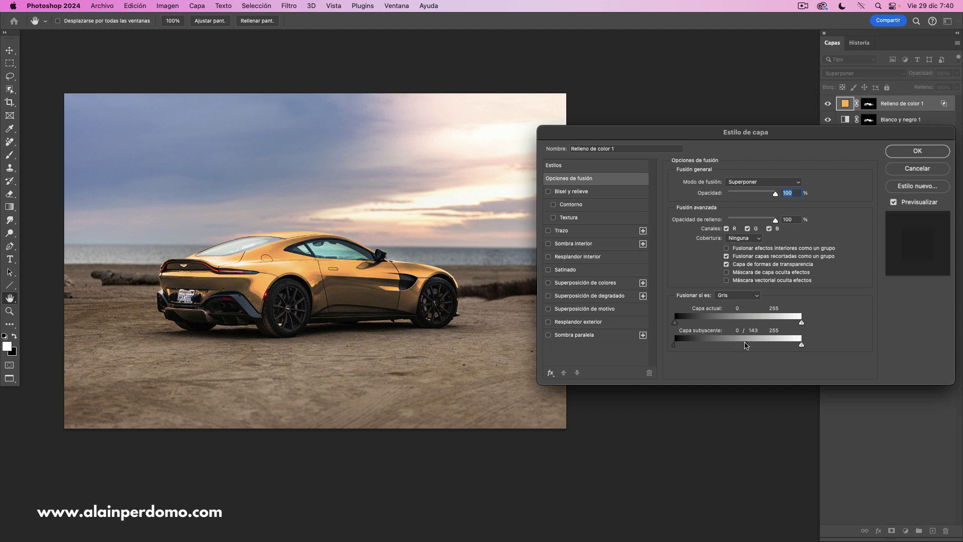
drag(737, 346, 670, 348)
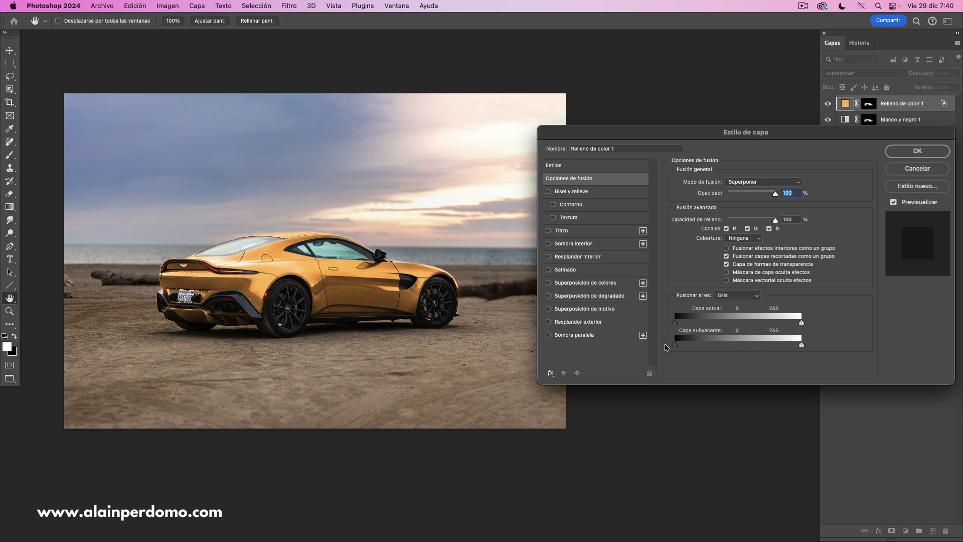
Step: Split the gold fill's Underlying Layer black handle to 20/157 in Blend If and apply it
key(alt)
drag(677, 345, 686, 346)
drag(690, 349, 754, 349)
drag(674, 345, 697, 347)
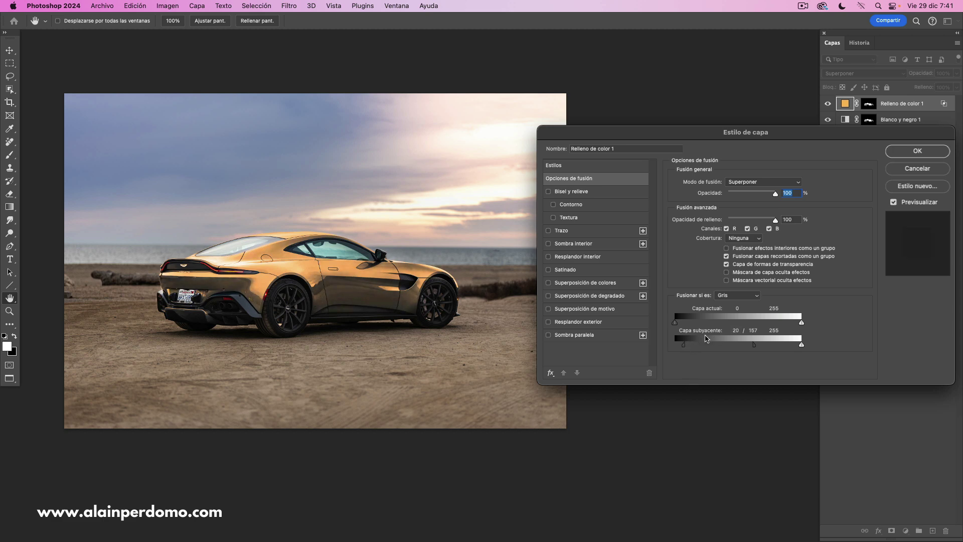
click(900, 156)
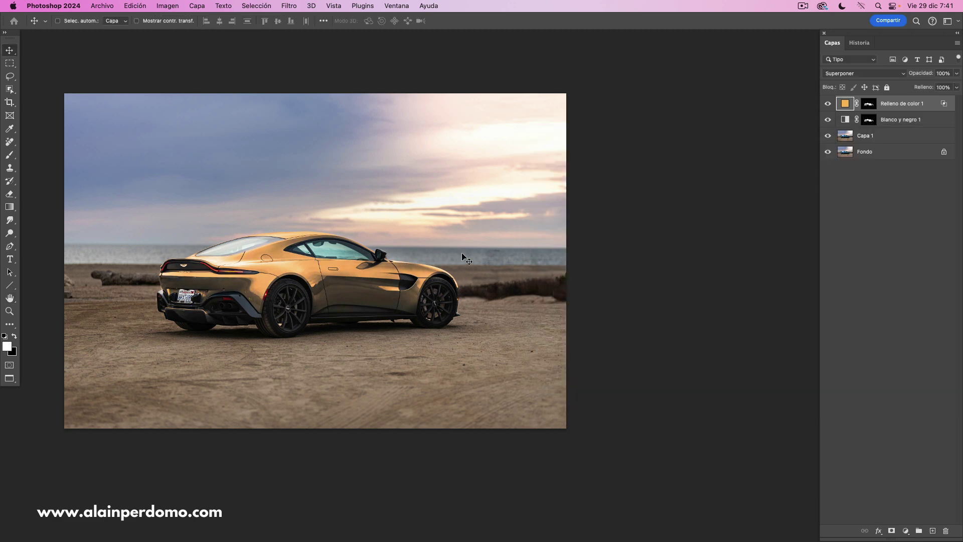
Step: Duplicate the Relleno de color 1 gold fill layer to intensify the car's gold
drag(514, 327, 555, 329)
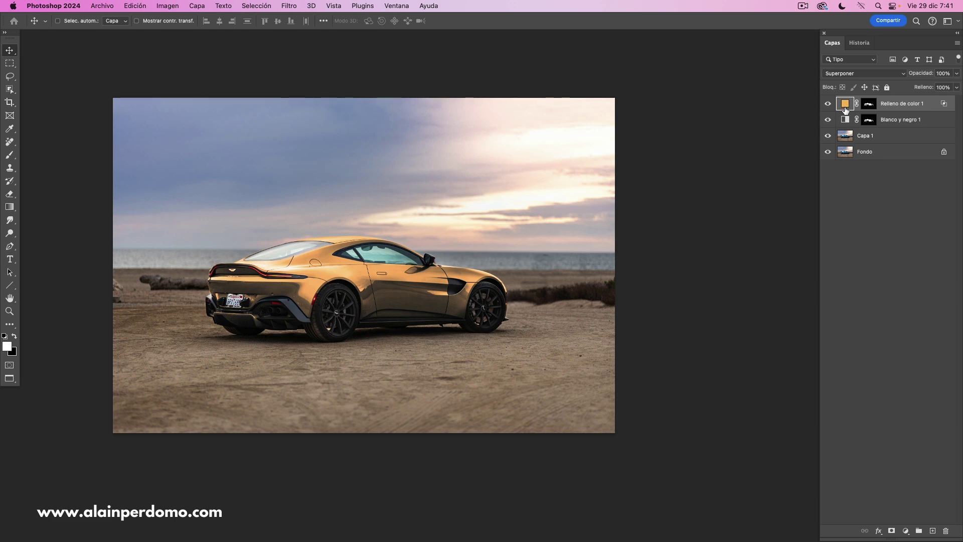
key(super+j)
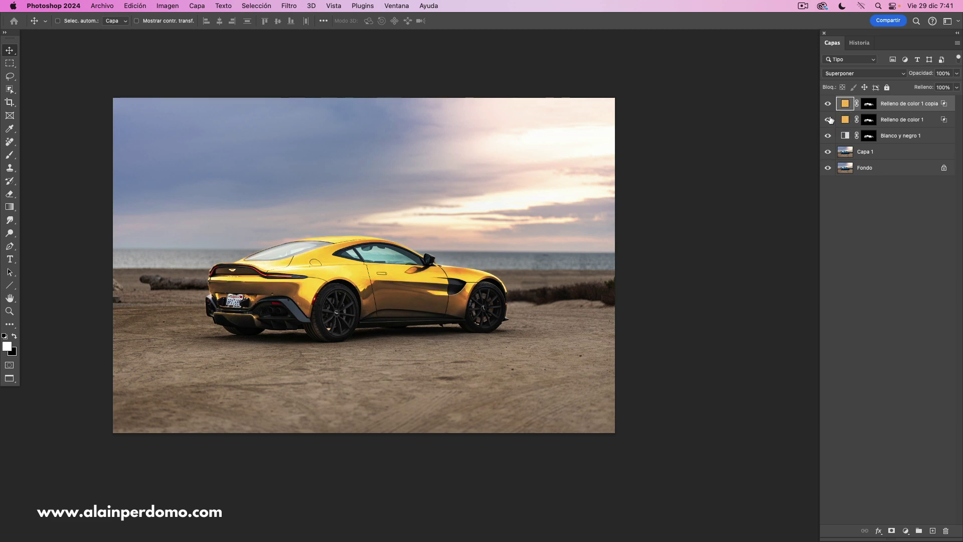
Step: Reset the copy's Underlying Layer blend range and set its blend mode to Multiplicar
double_click(943, 105)
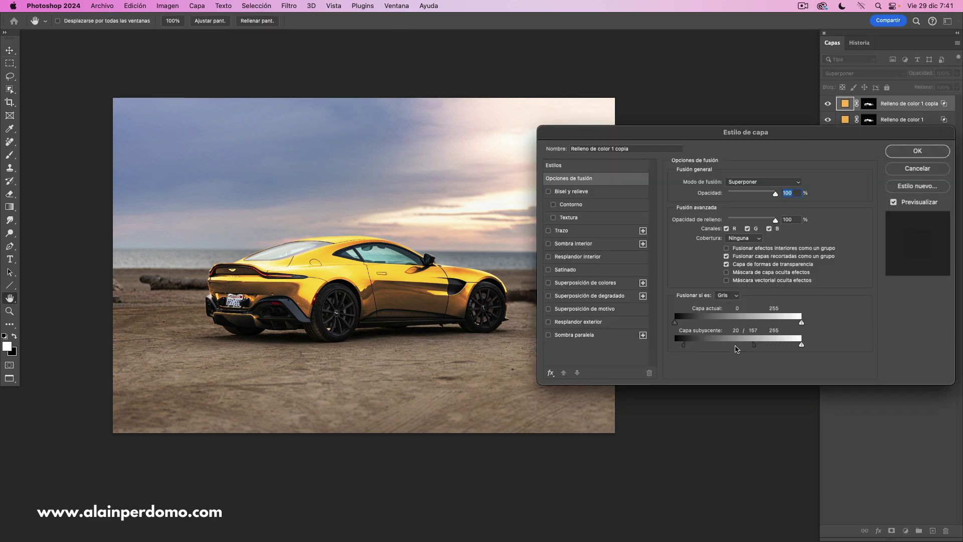
drag(732, 349, 677, 346)
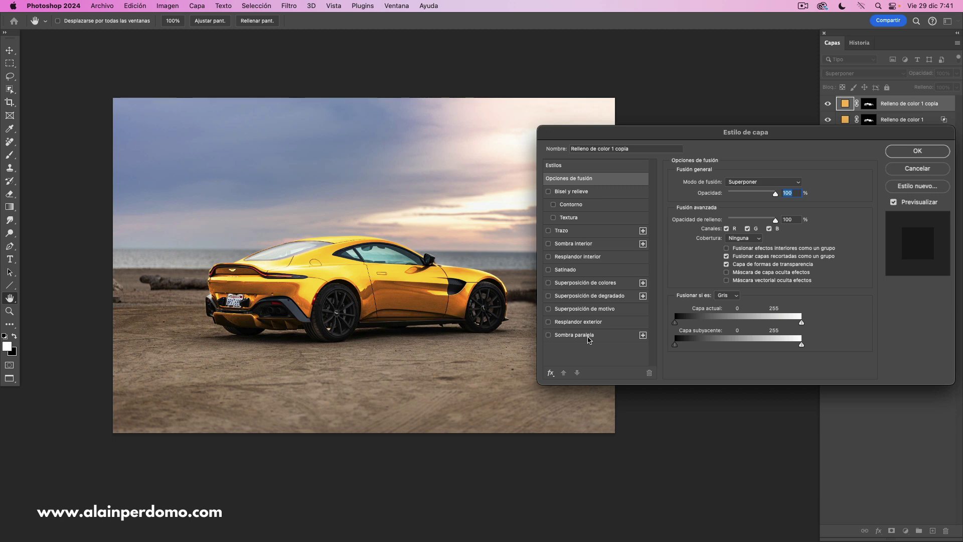
click(918, 153)
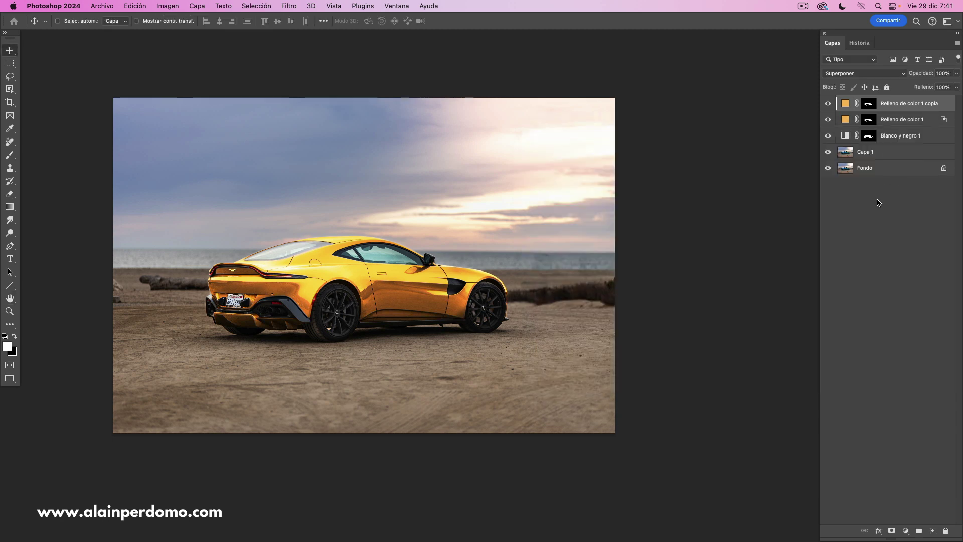
click(848, 77)
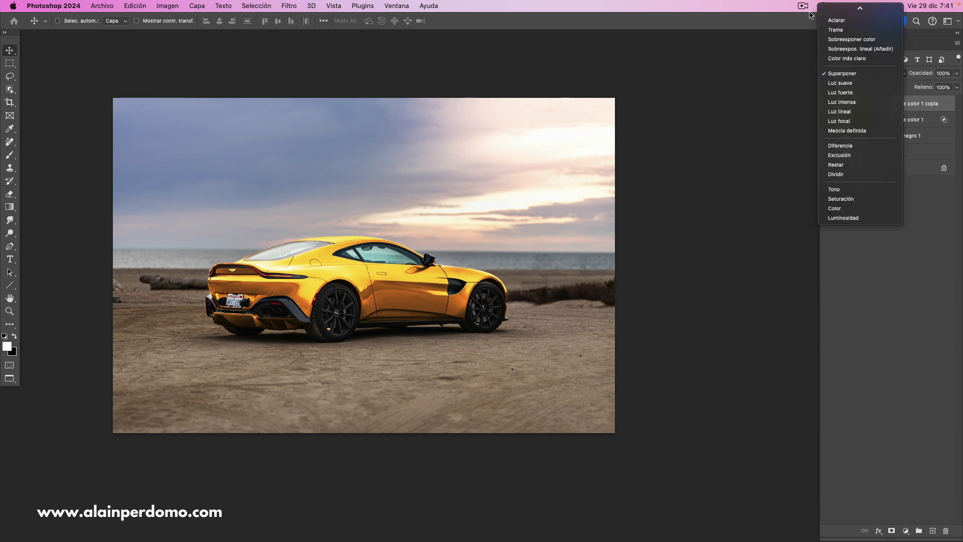
click(843, 45)
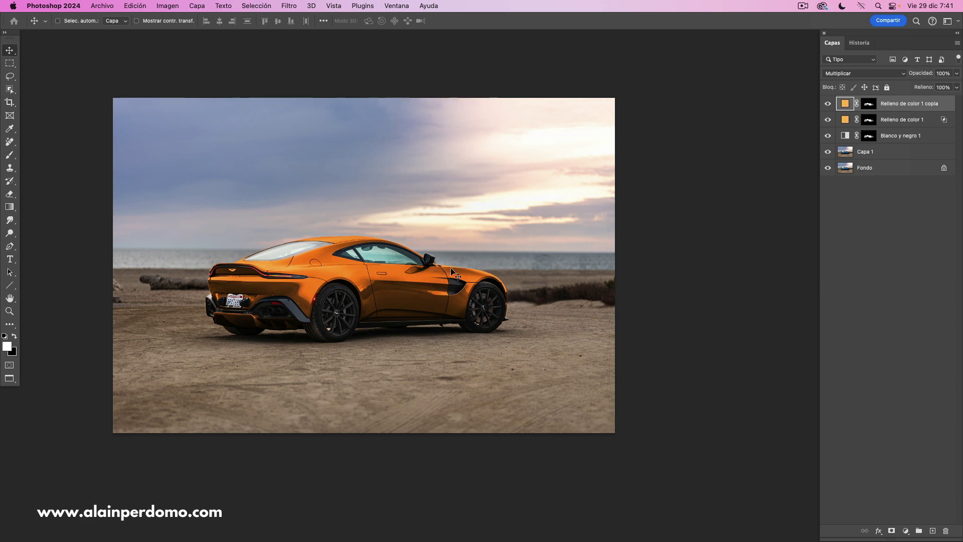
Step: Limit the orange copy to a split 66/186 Underlying Layer white-handle range and apply it
double_click(945, 106)
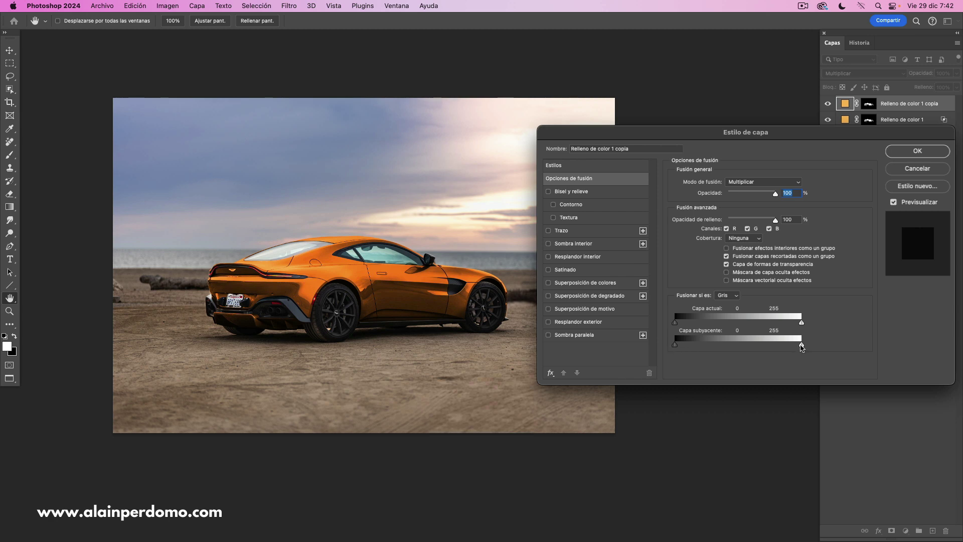
drag(801, 345, 705, 346)
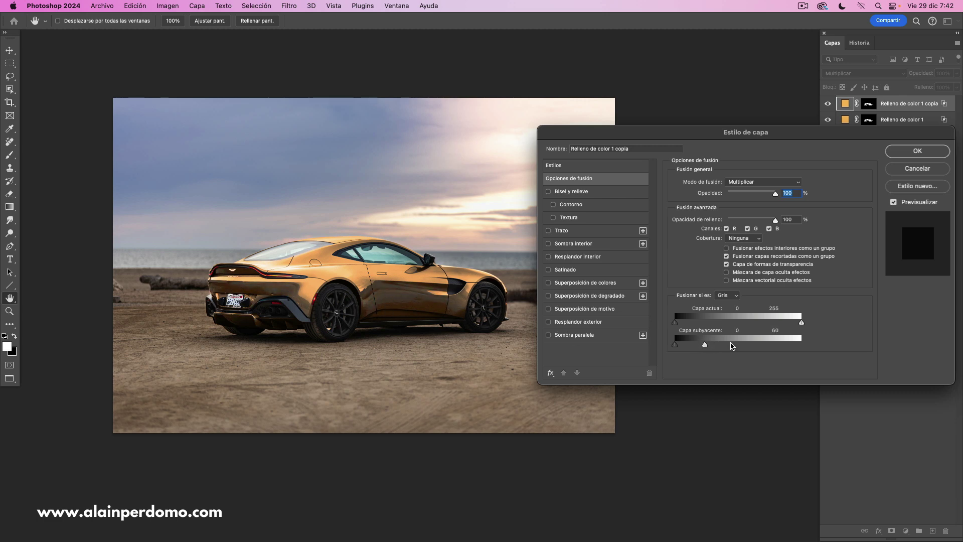
drag(705, 345, 721, 346)
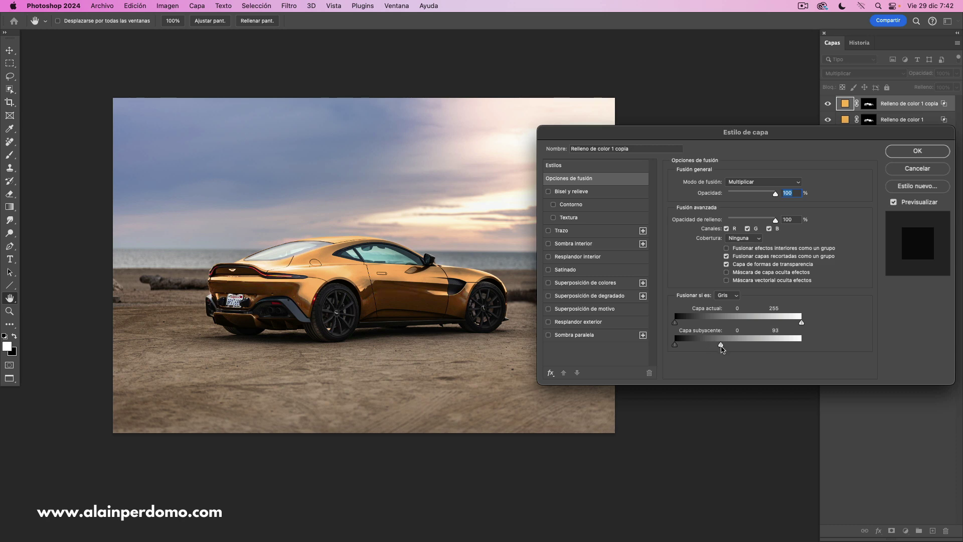
key(alt)
drag(714, 348, 707, 348)
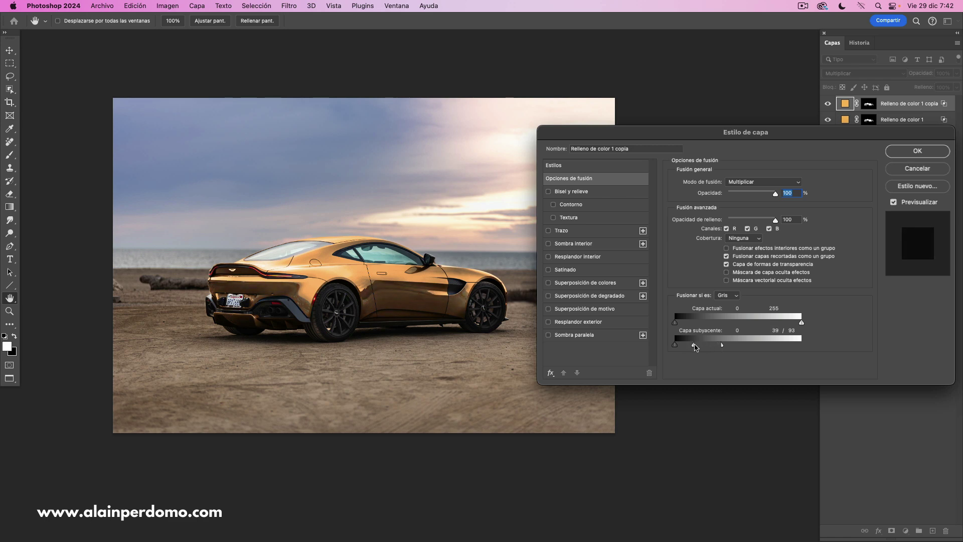
drag(694, 348, 695, 348)
mouse_move(762, 346)
mouse_down()
mouse_move(781, 347)
mouse_move(760, 347)
mouse_move(772, 349)
mouse_up()
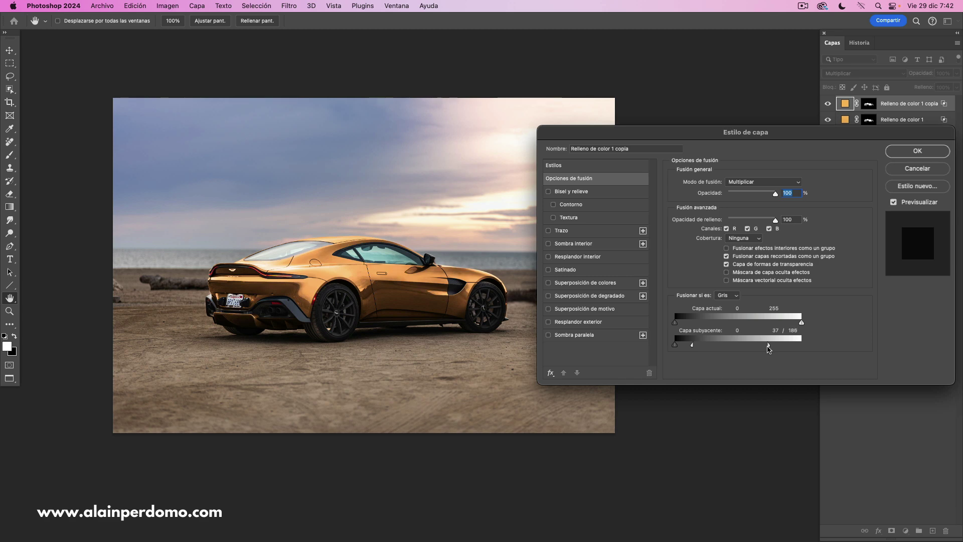
mouse_move(701, 348)
mouse_down()
mouse_move(730, 347)
mouse_move(694, 349)
mouse_move(724, 350)
mouse_move(709, 350)
mouse_up()
click(917, 151)
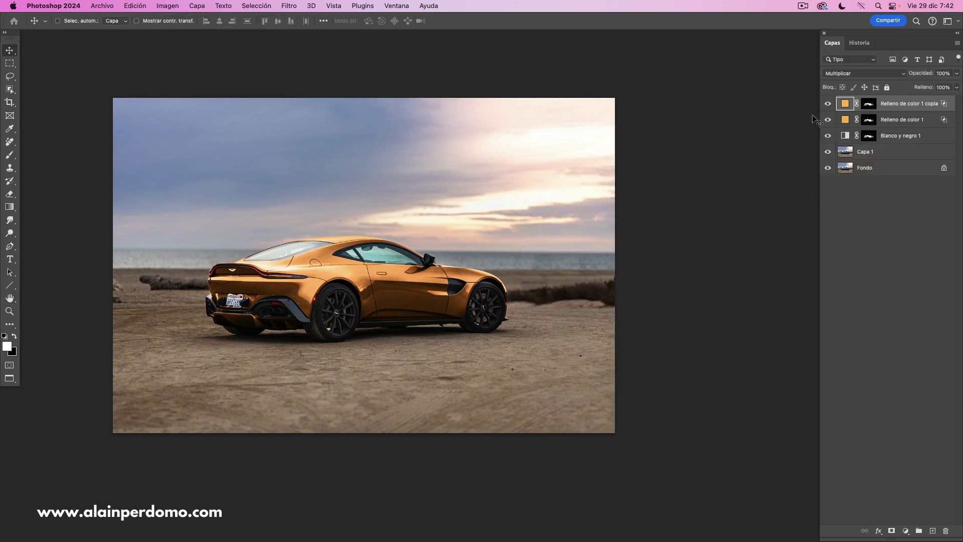
key(v)
drag(521, 261, 593, 254)
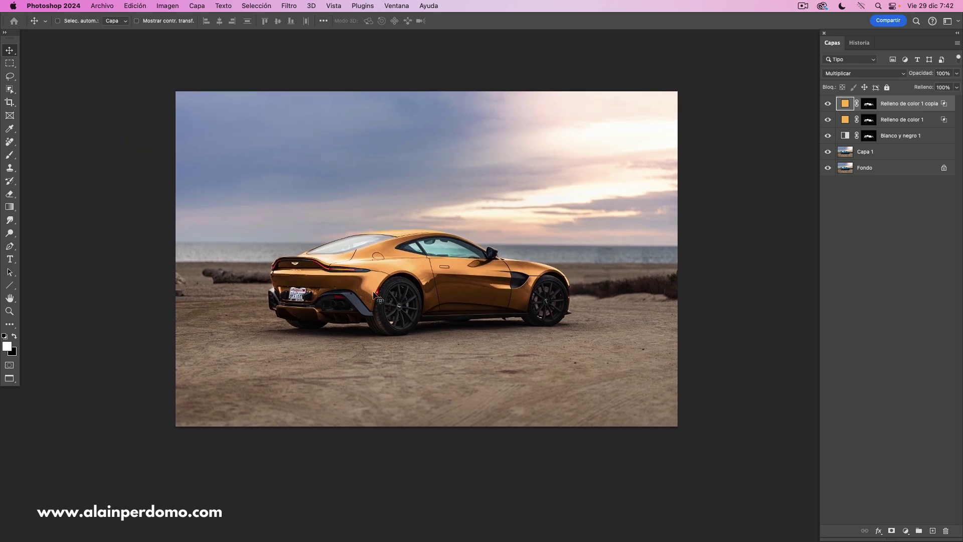
click(828, 104)
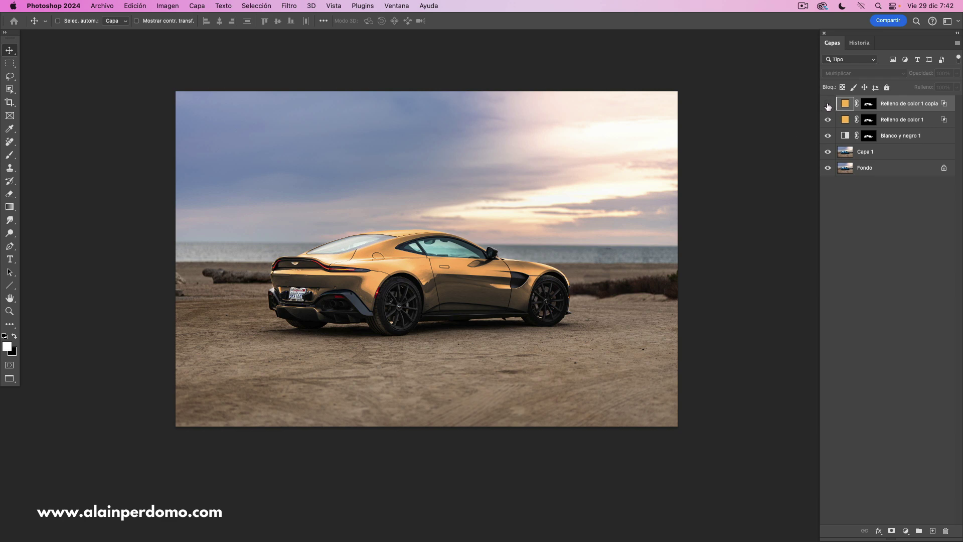
click(828, 105)
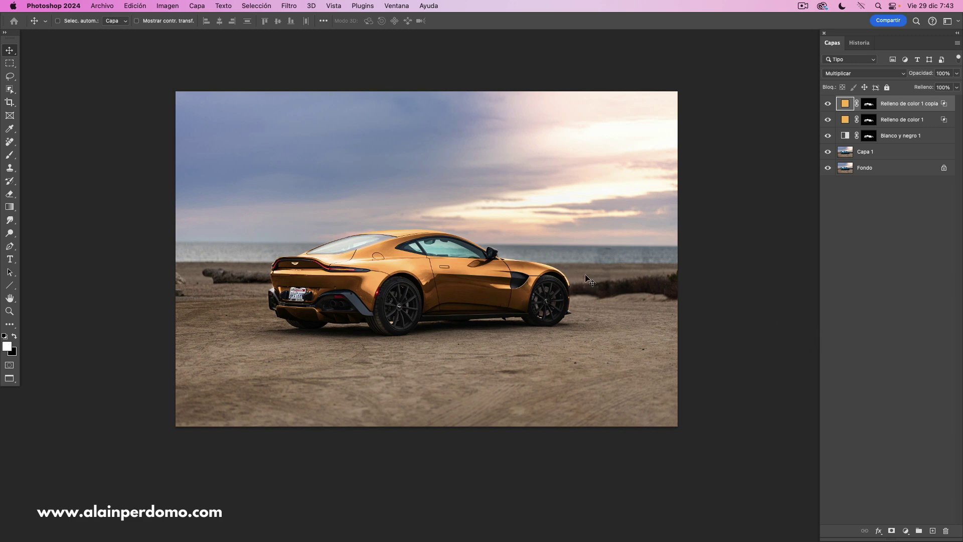
super+click(496, 285)
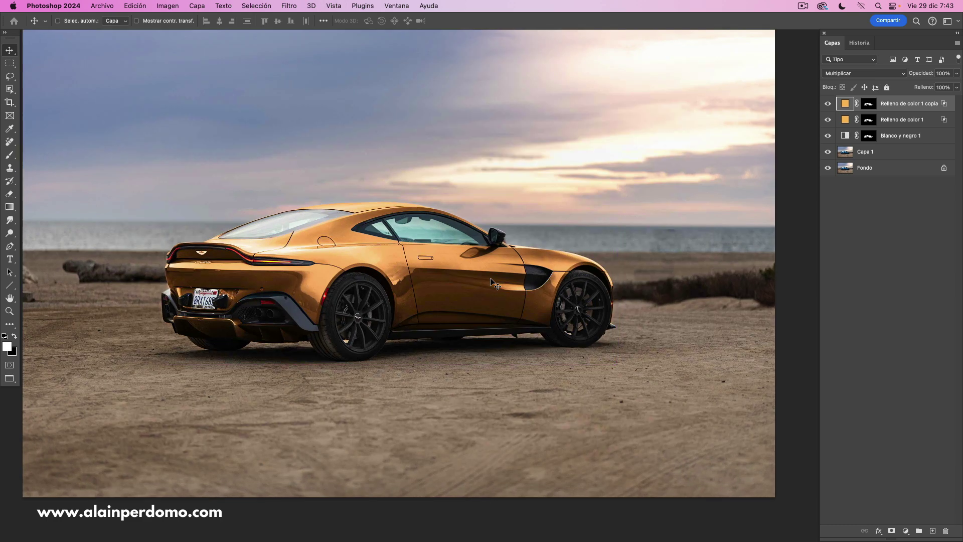
Step: Add a Curves adjustment layer with the curve pulled up to brighten the image
click(905, 530)
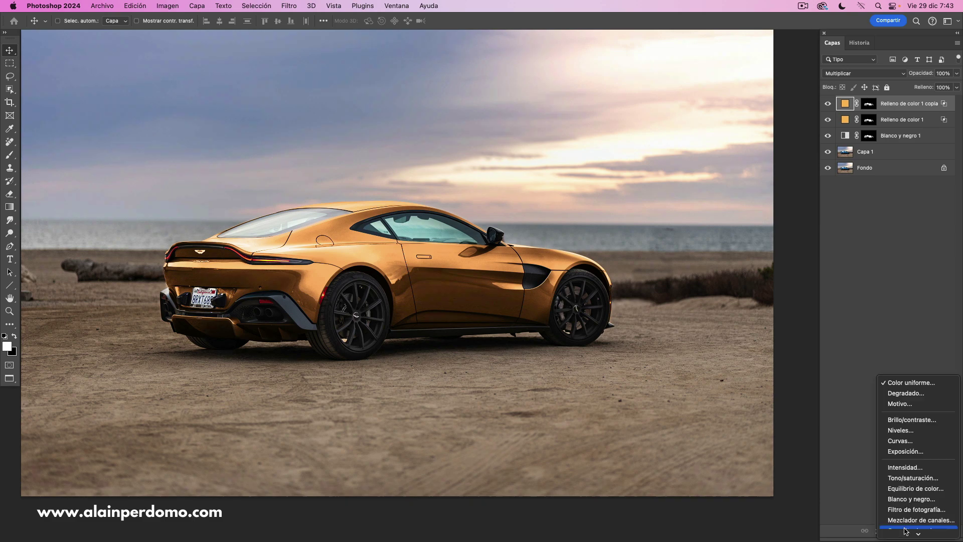
click(902, 441)
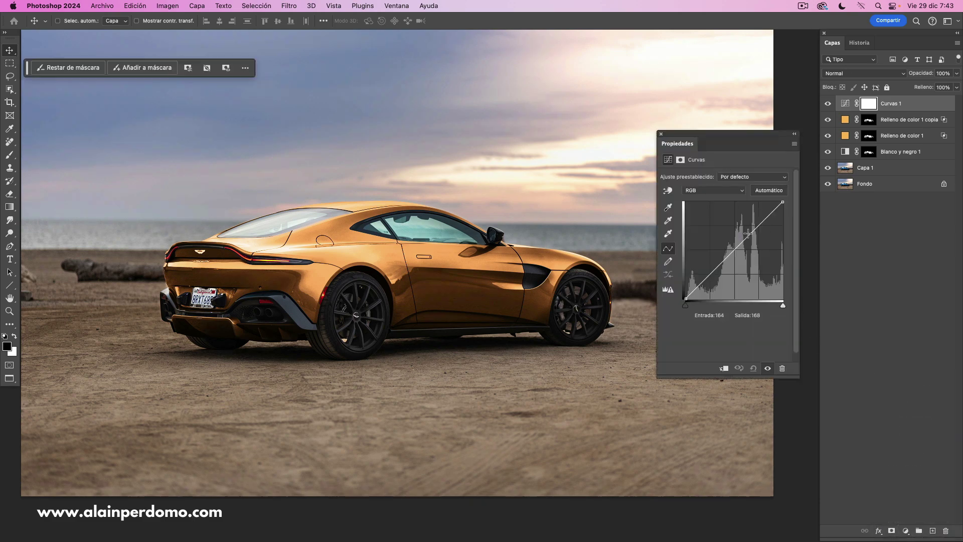
drag(756, 228, 756, 210)
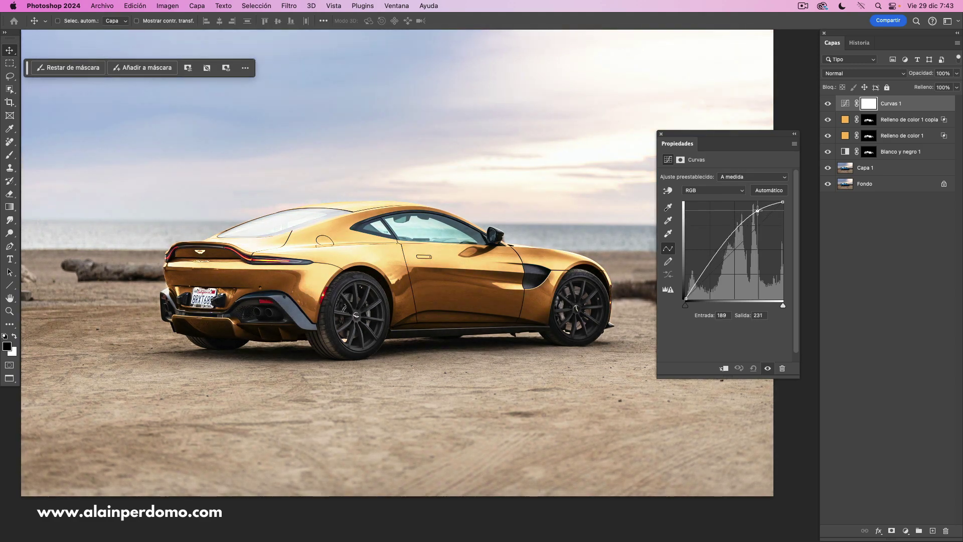
click(662, 134)
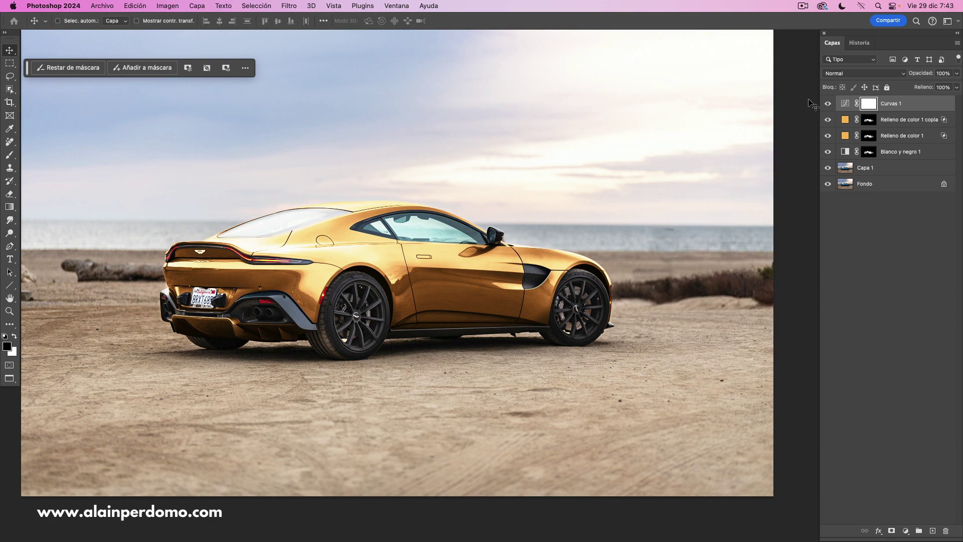
double_click(925, 105)
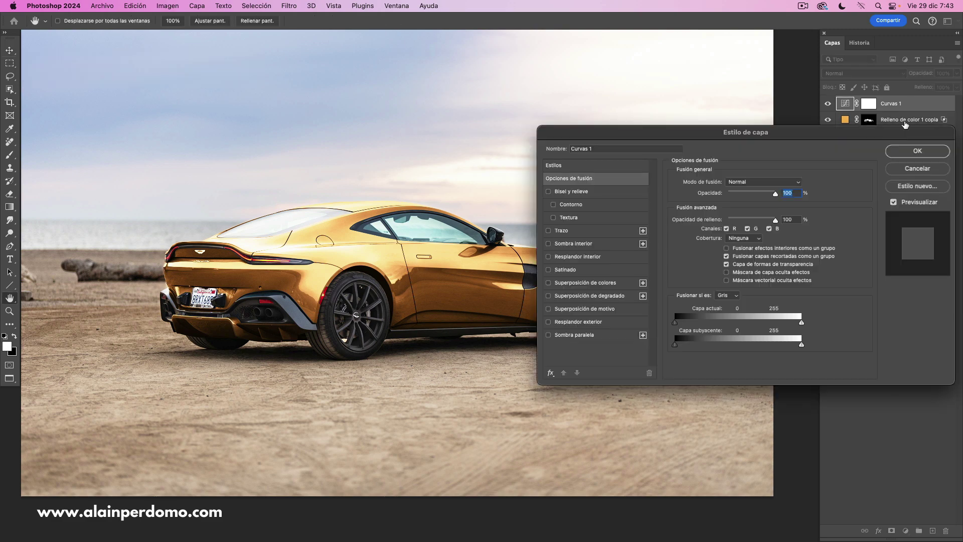
click(926, 169)
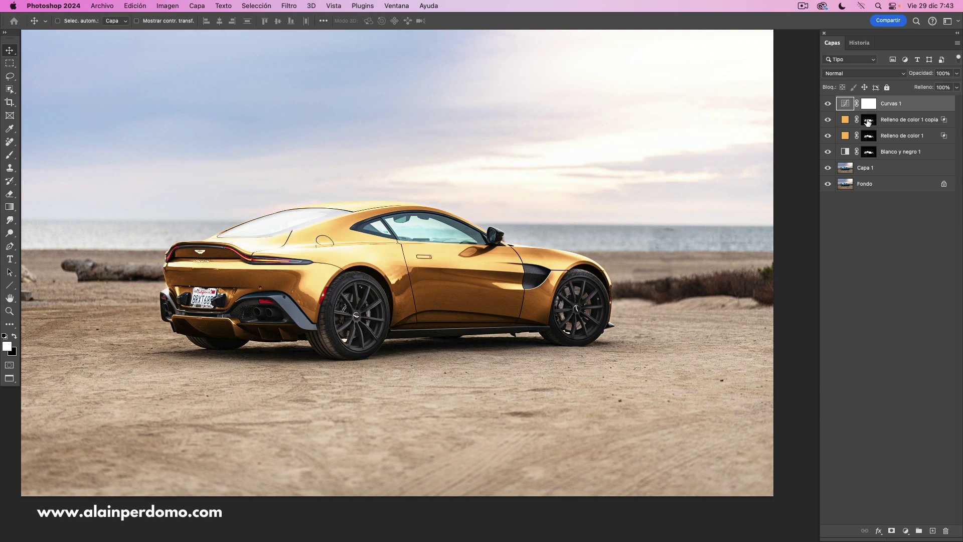
Step: Copy the car mask onto Curvas 1, replacing its mask, and compare its effect
drag(868, 122, 870, 104)
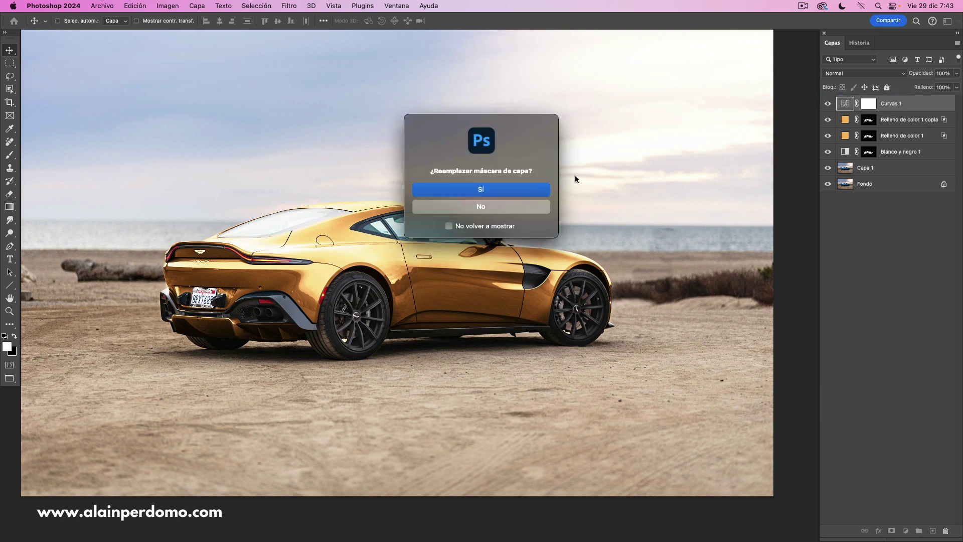
click(481, 190)
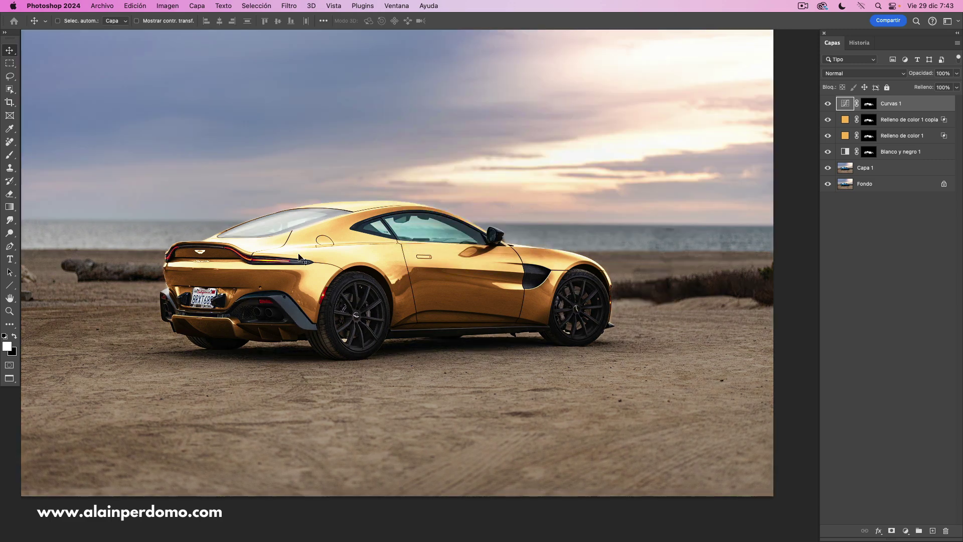
click(828, 105)
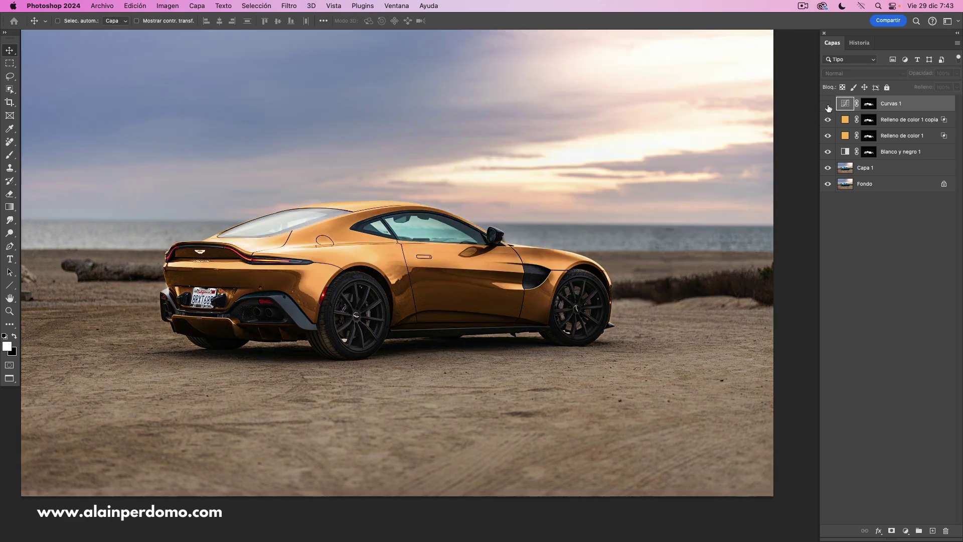
click(828, 106)
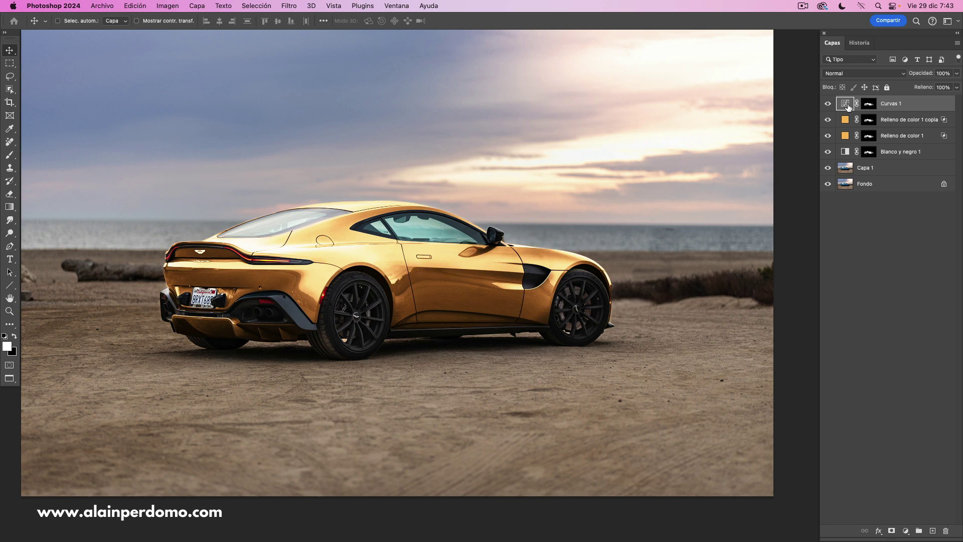
Step: Split Curvas 1's Underlying Layer black handle to 180/255 in Blend If and apply
double_click(926, 106)
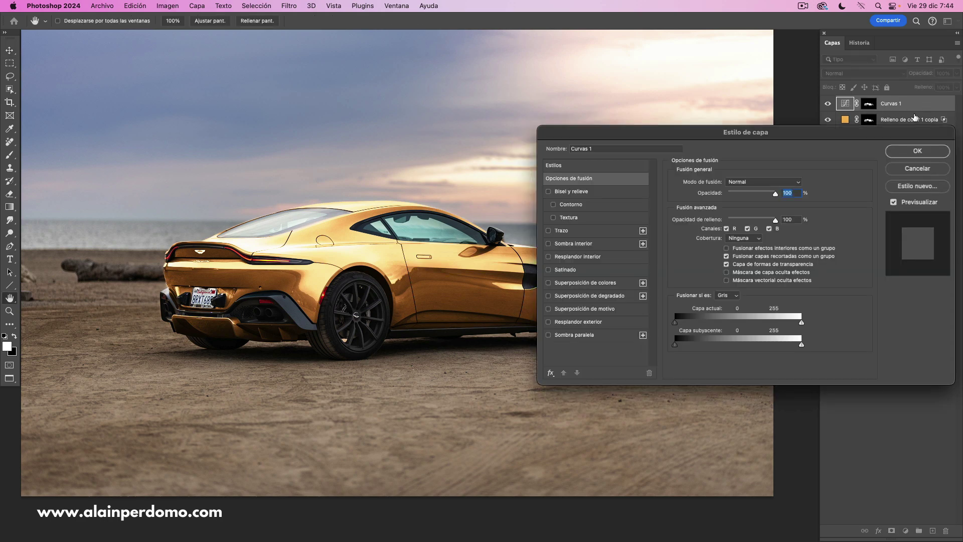
drag(424, 306, 393, 285)
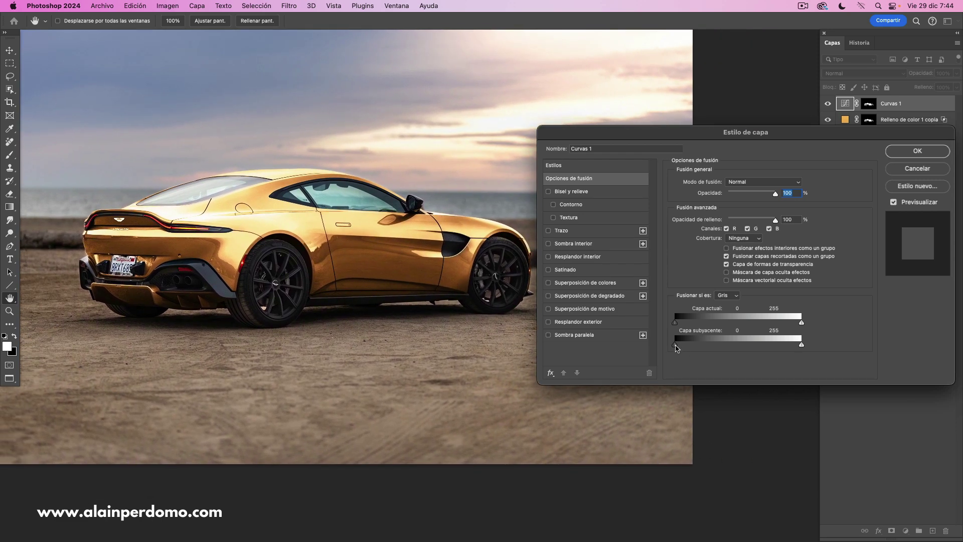
drag(676, 348, 748, 359)
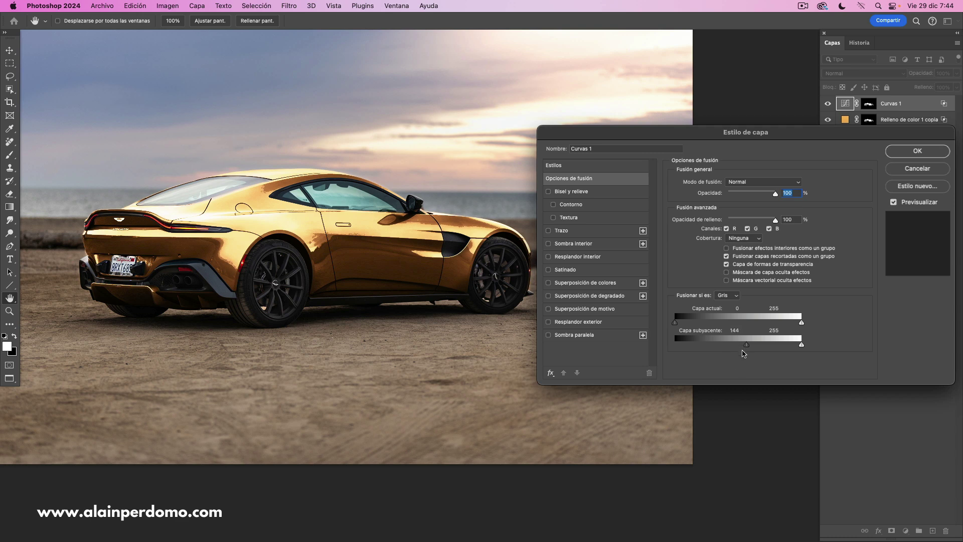
key(alt)
drag(748, 346, 783, 346)
mouse_move(786, 347)
mouse_down()
mouse_move(797, 347)
mouse_move(740, 346)
mouse_move(786, 347)
mouse_move(775, 347)
mouse_up()
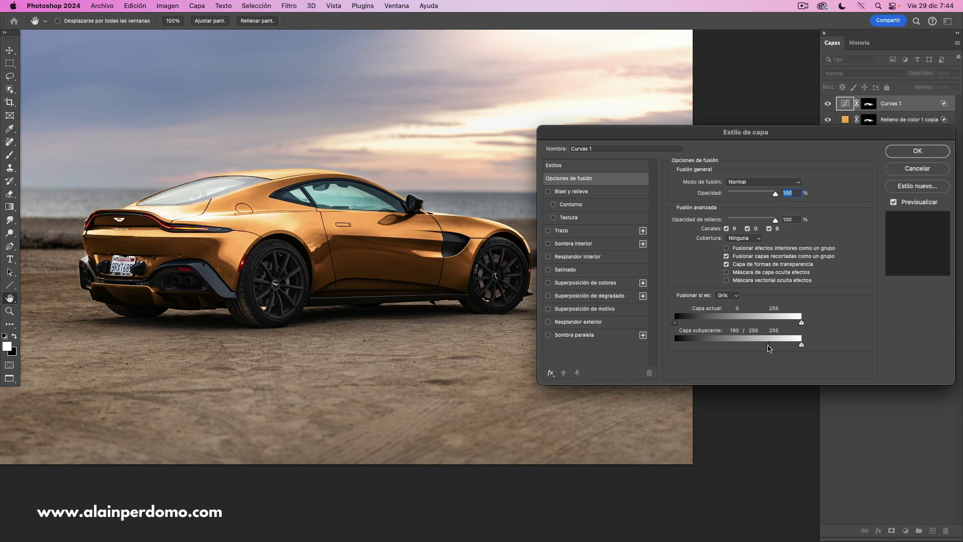
mouse_move(770, 347)
mouse_down()
mouse_move(749, 345)
mouse_move(801, 345)
mouse_move(775, 347)
mouse_move(787, 348)
mouse_up()
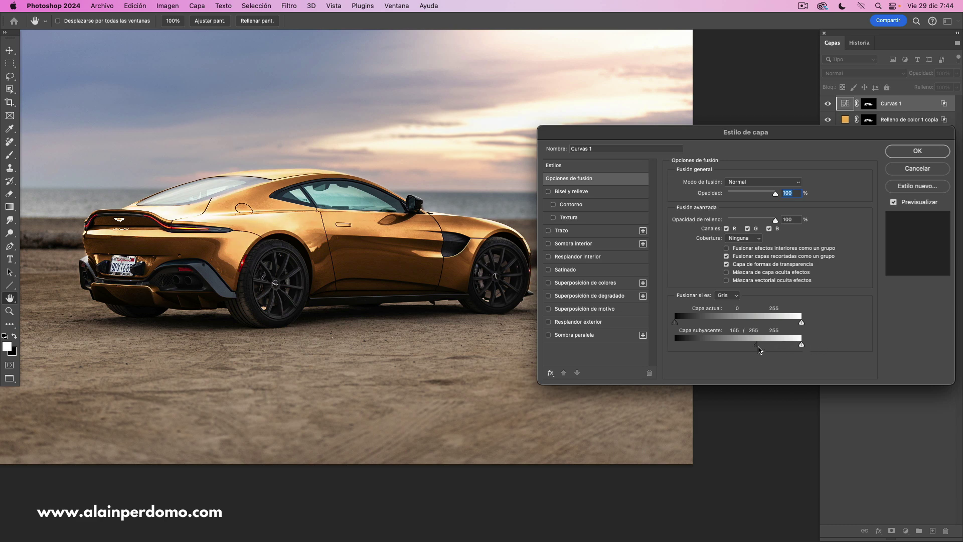
drag(759, 350, 765, 349)
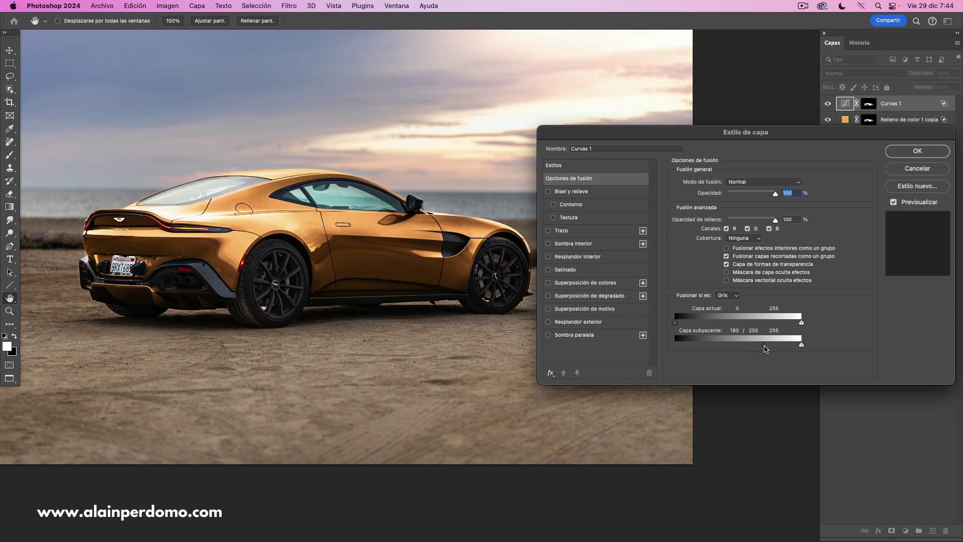
click(917, 151)
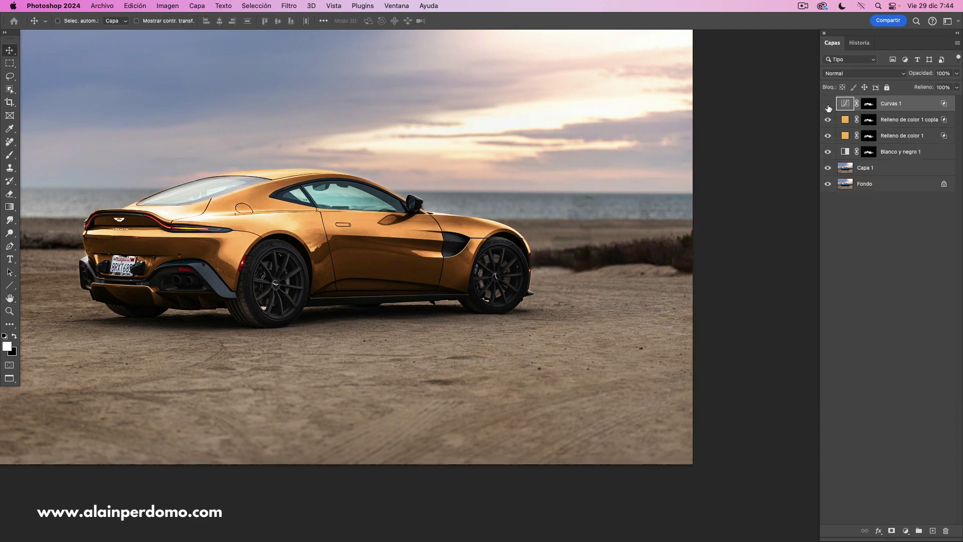
Step: Toggle Curvas 1's visibility to compare the car before and after
click(828, 104)
click(829, 104)
click(828, 104)
click(827, 105)
click(826, 105)
click(825, 106)
click(828, 105)
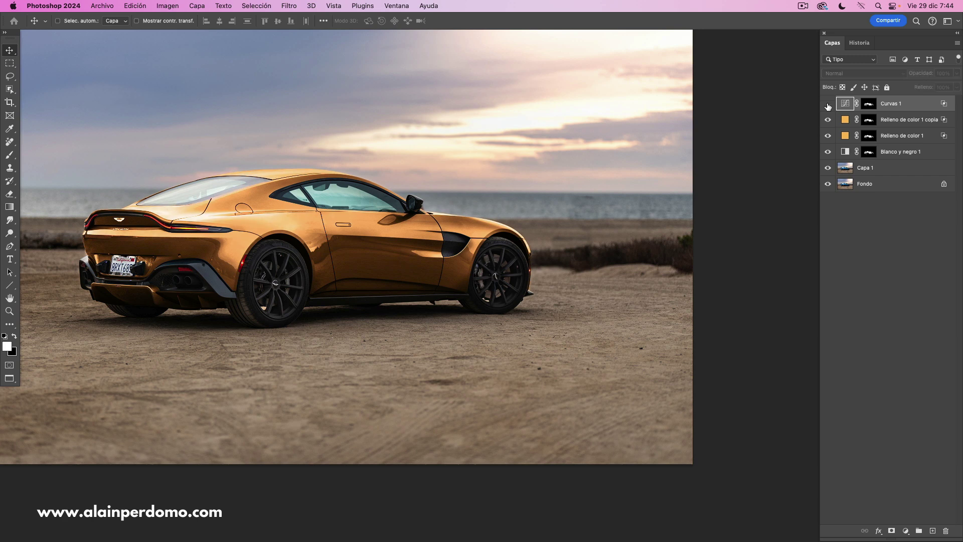
click(828, 104)
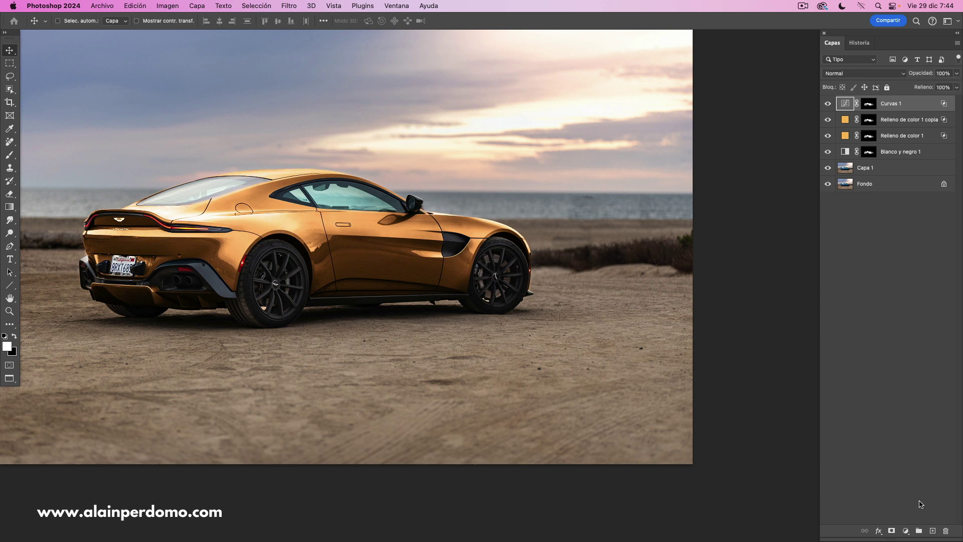
Step: Add a darkening Curves layer, Curvas 2, and give it the car mask from Curvas 1
click(905, 531)
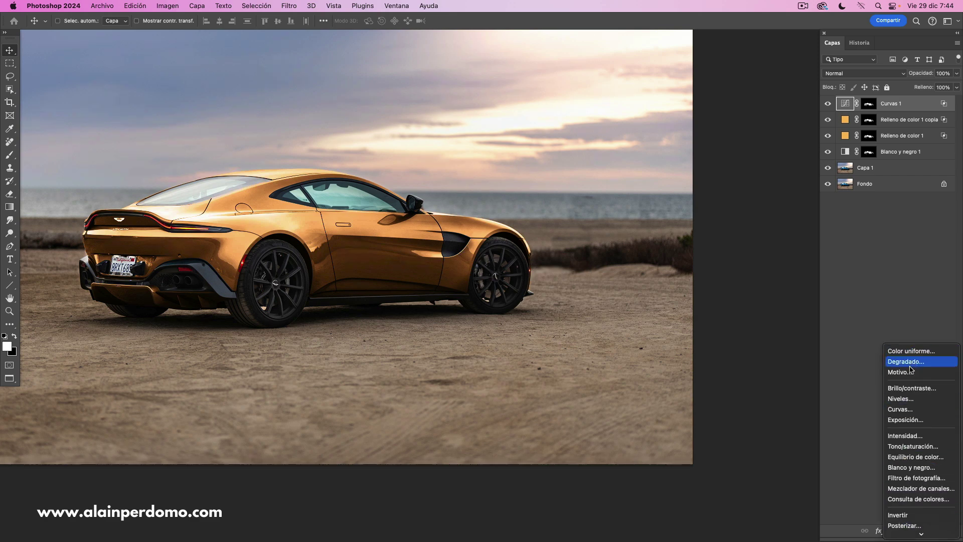
click(901, 409)
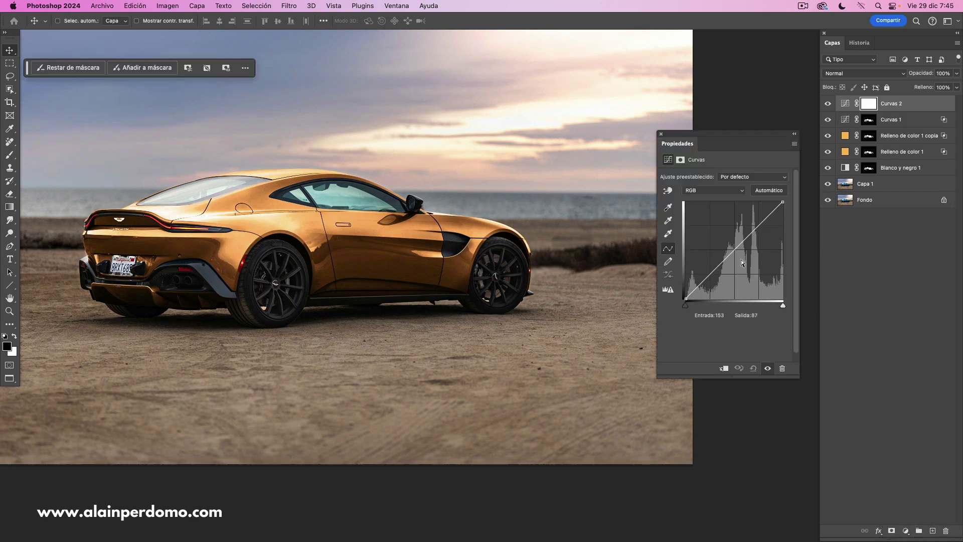
drag(734, 250, 735, 270)
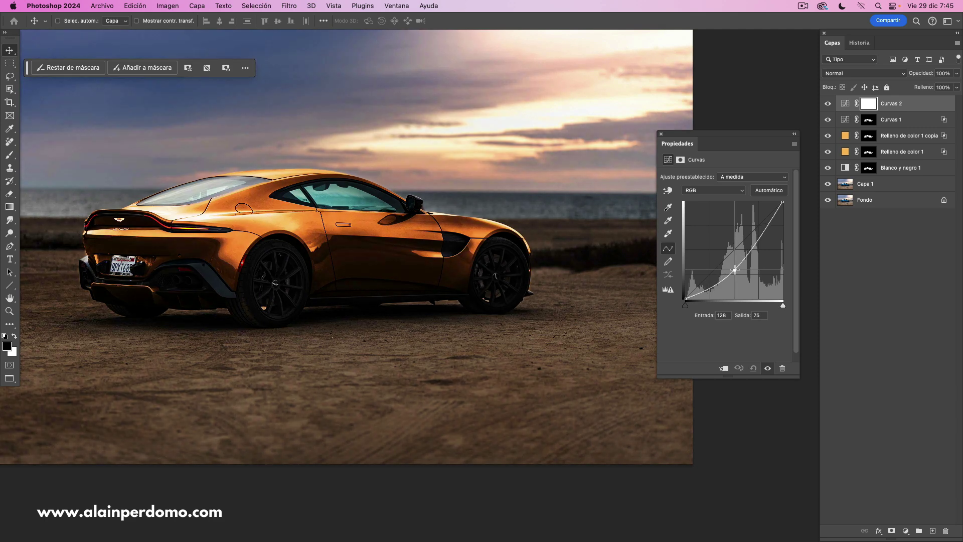
click(661, 135)
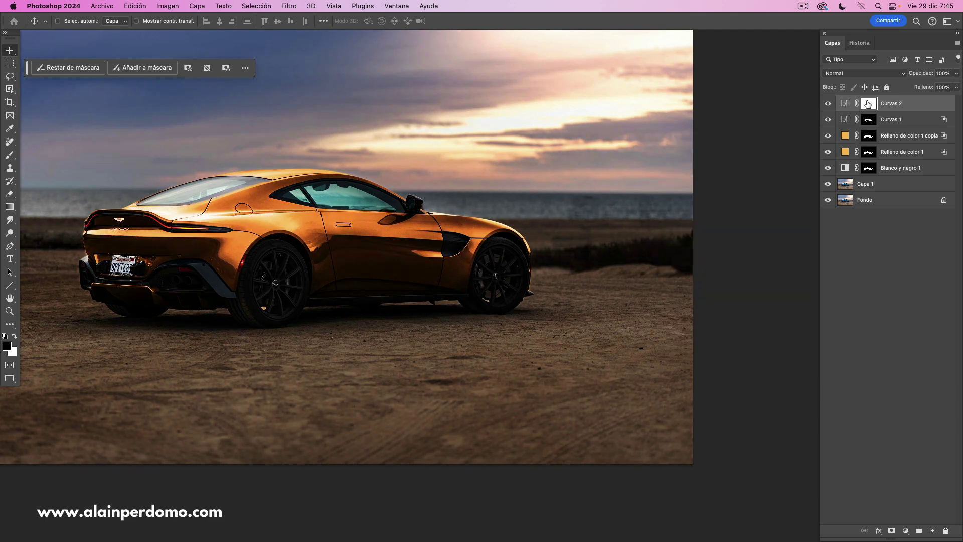
drag(870, 121, 869, 103)
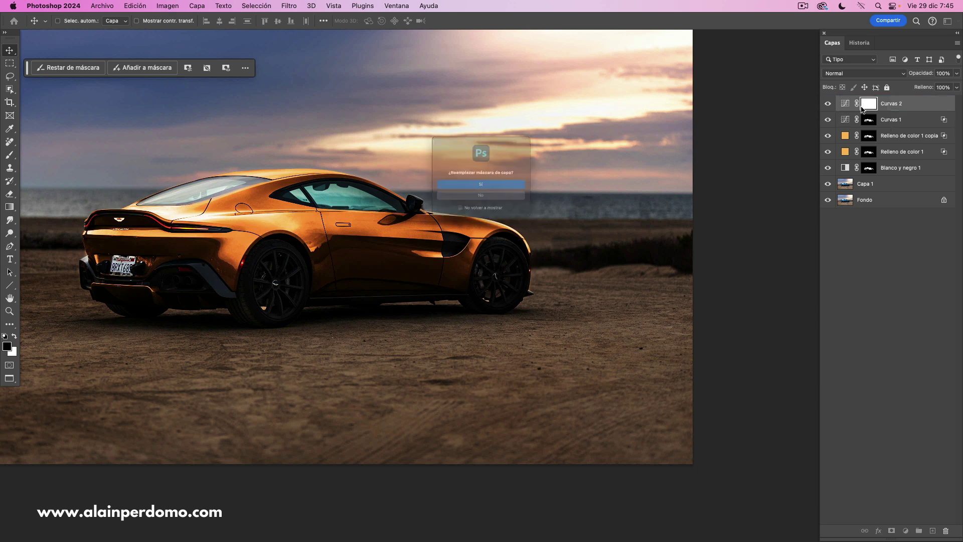
click(479, 187)
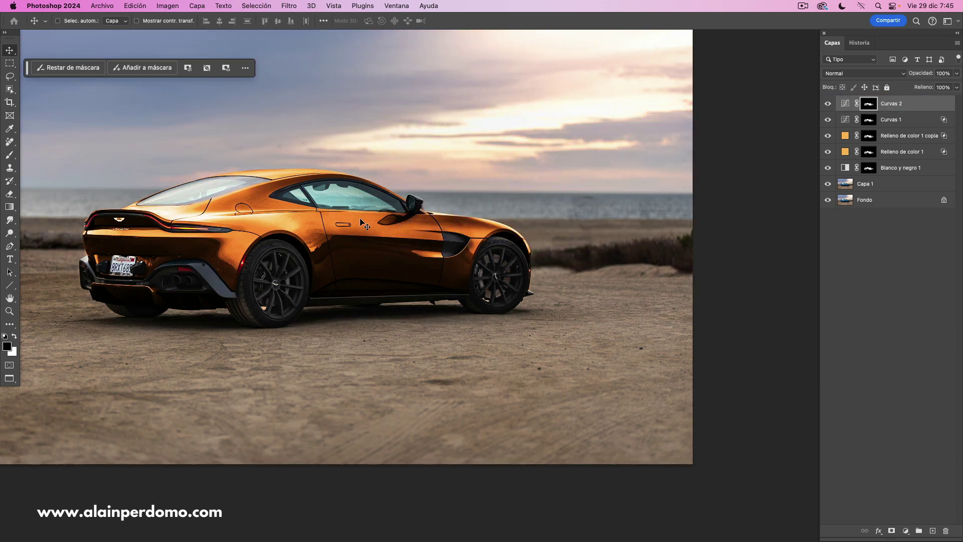
Step: Limit Curvas 2 to an Underlying Layer range of 0/72 and apply
double_click(924, 106)
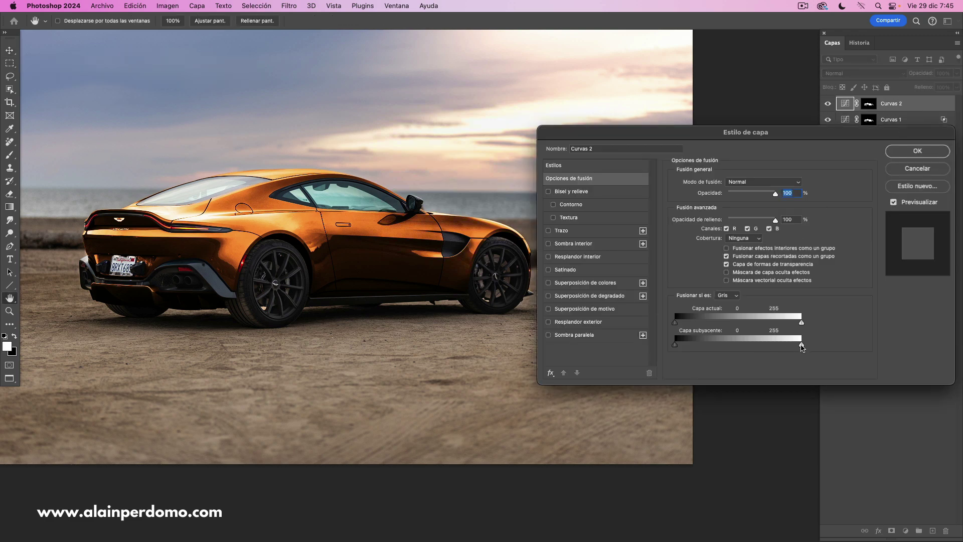
drag(802, 347, 721, 347)
key(alt)
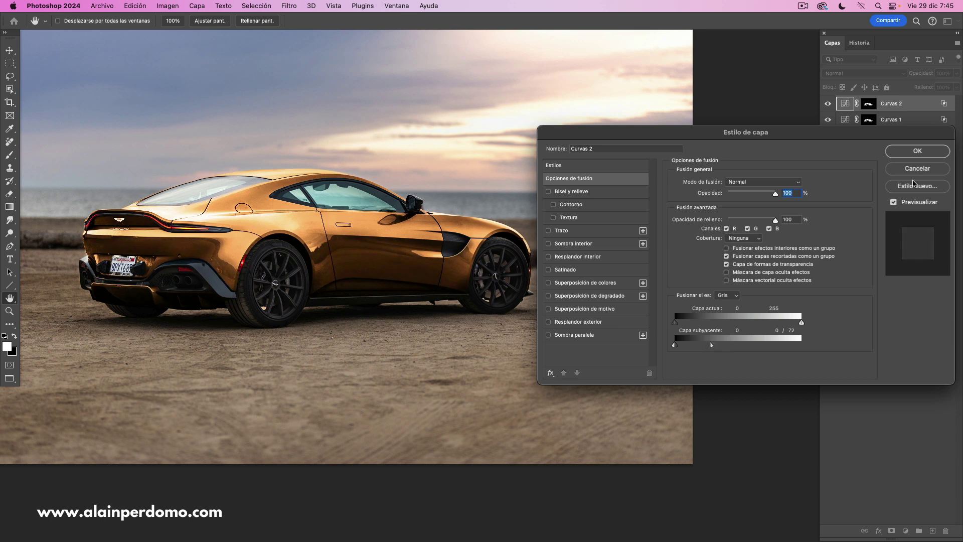
click(900, 157)
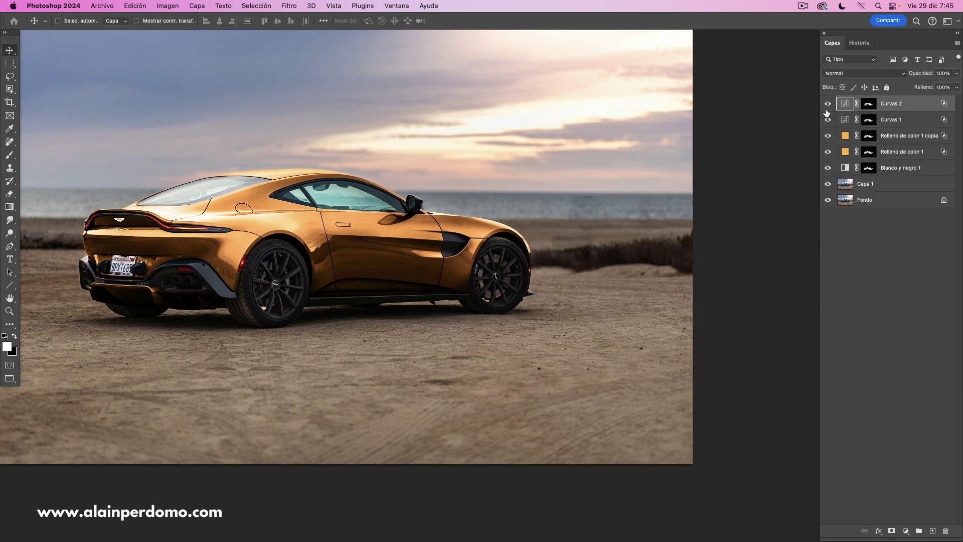
click(827, 104)
click(828, 105)
click(826, 106)
click(826, 108)
click(828, 106)
click(828, 106)
key(super+minus)
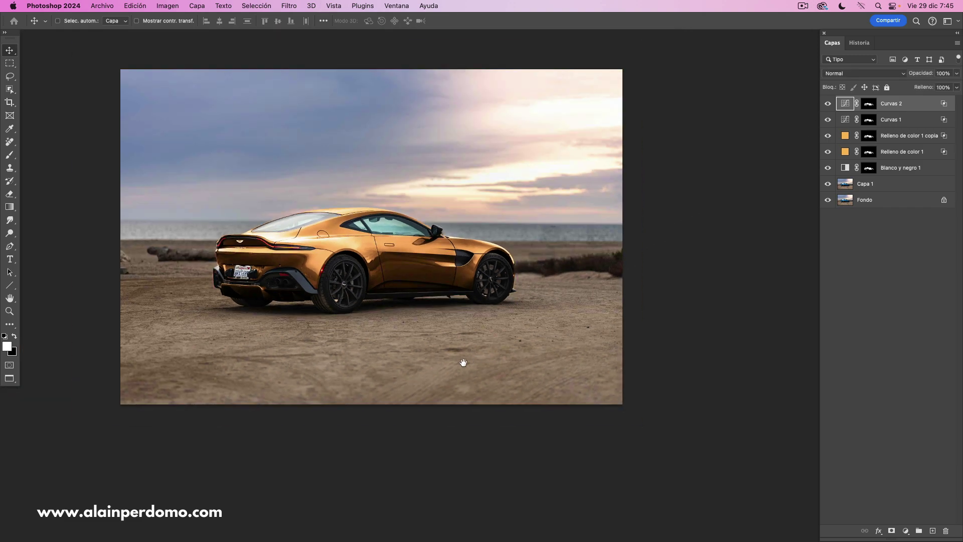
drag(479, 362, 496, 373)
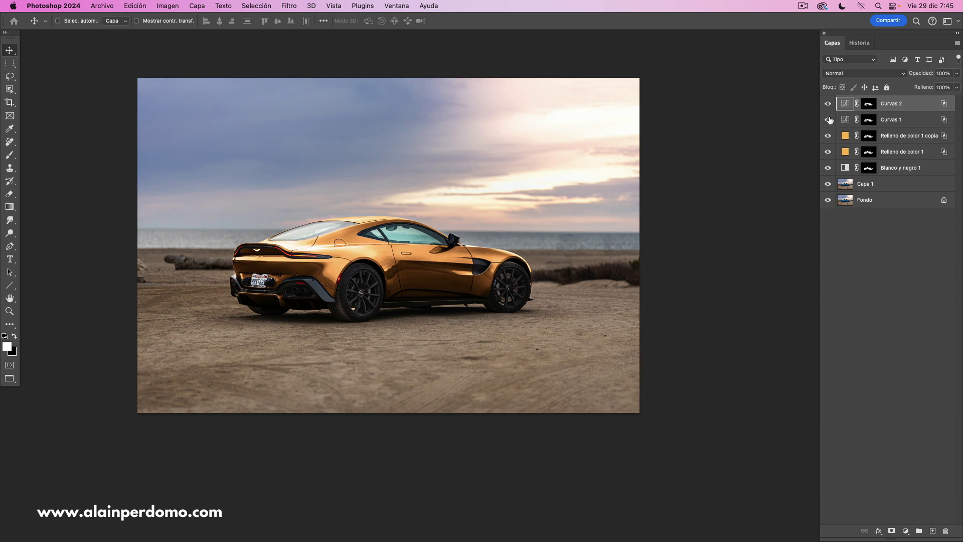
drag(829, 110, 827, 122)
alt+click(828, 184)
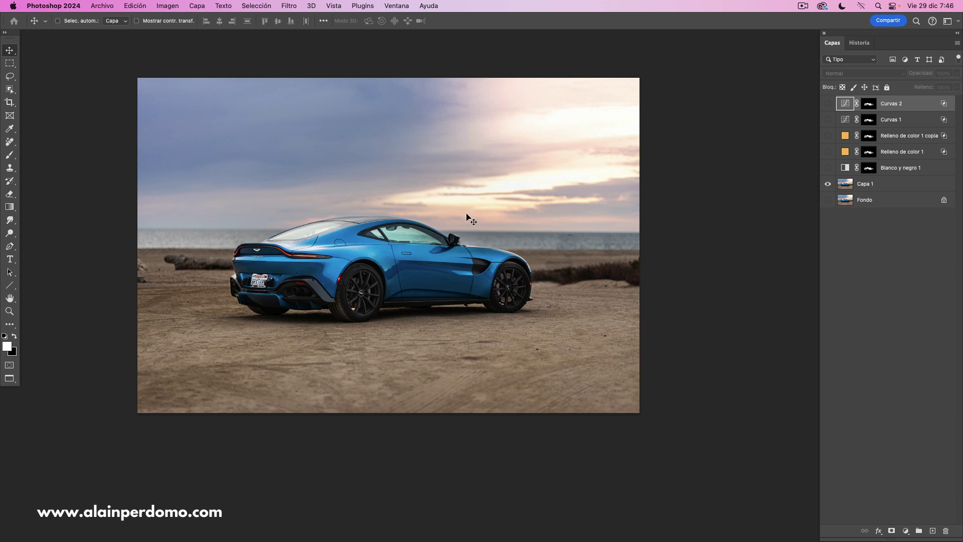
alt+click(829, 185)
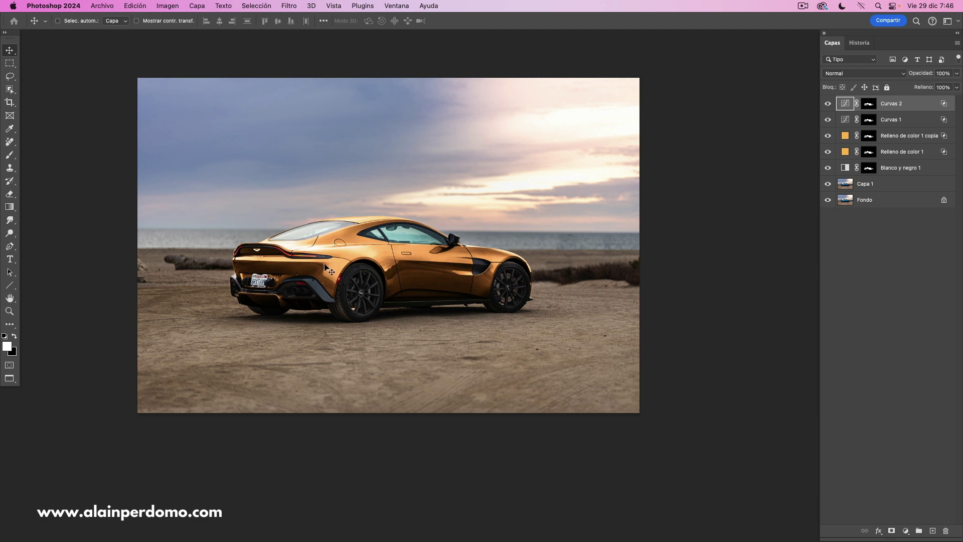